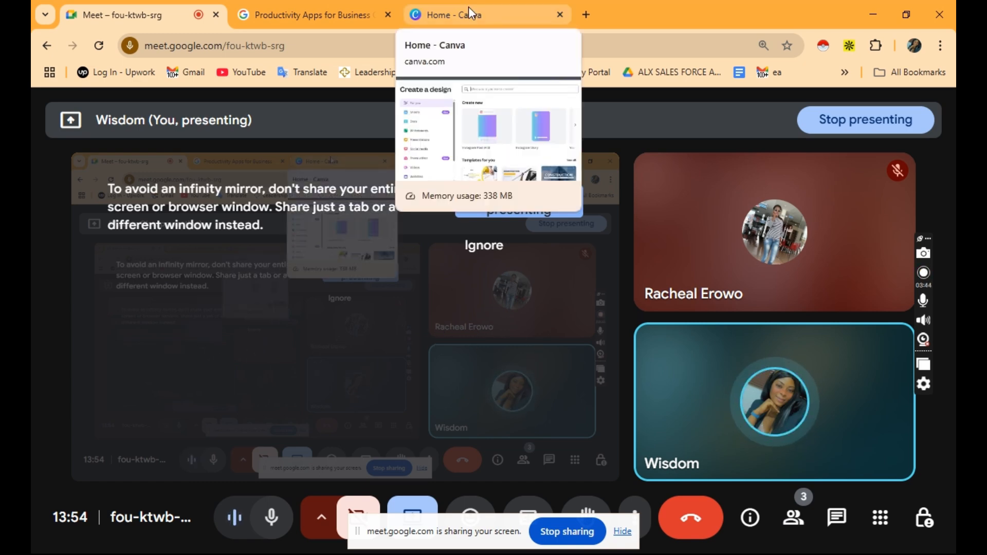
Switch from the Google Meet call to the 'Home - Canva' browser tab.
left_click(467, 10)
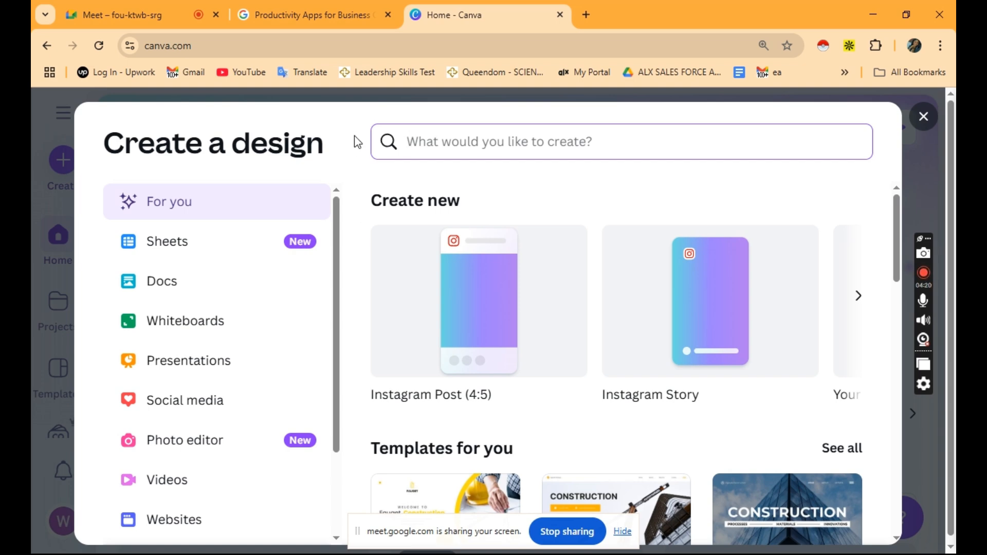
Dismiss the Create a design dialog and return to the Canva home tab.
left_click(920, 119)
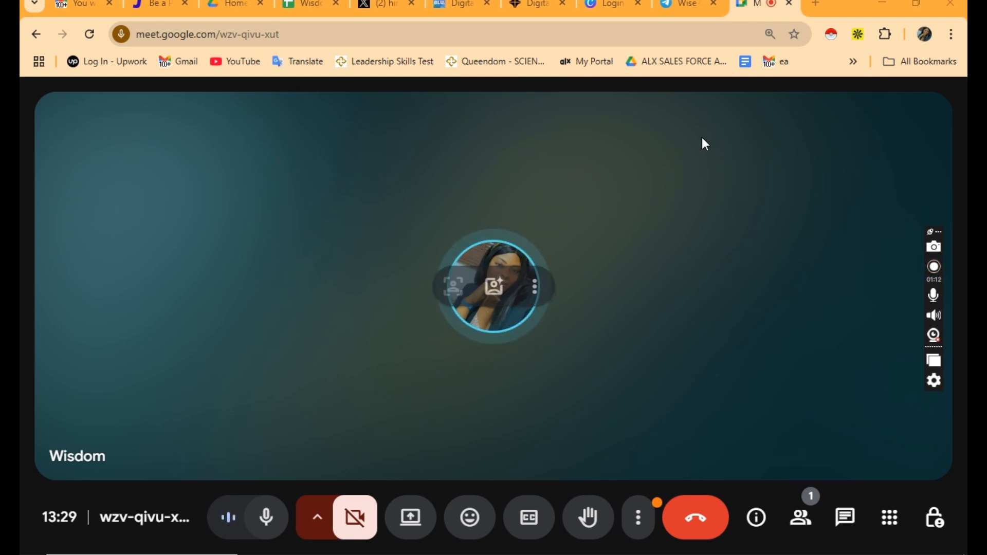
left_click(613, 11)
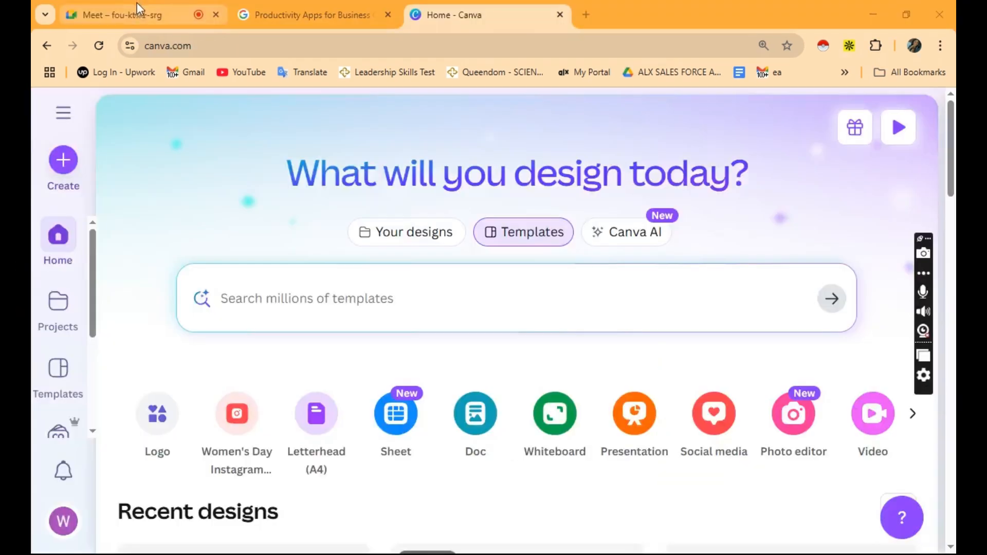
left_click(137, 11)
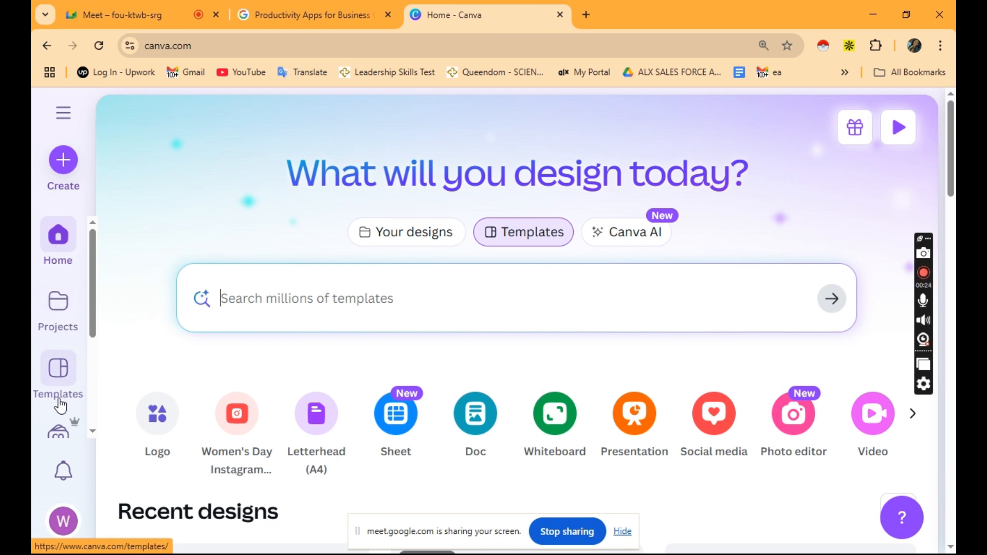
Browse the home page, then open the design types list to pick Instagram Post (4:5).
scroll(60, 405, "down", 3)
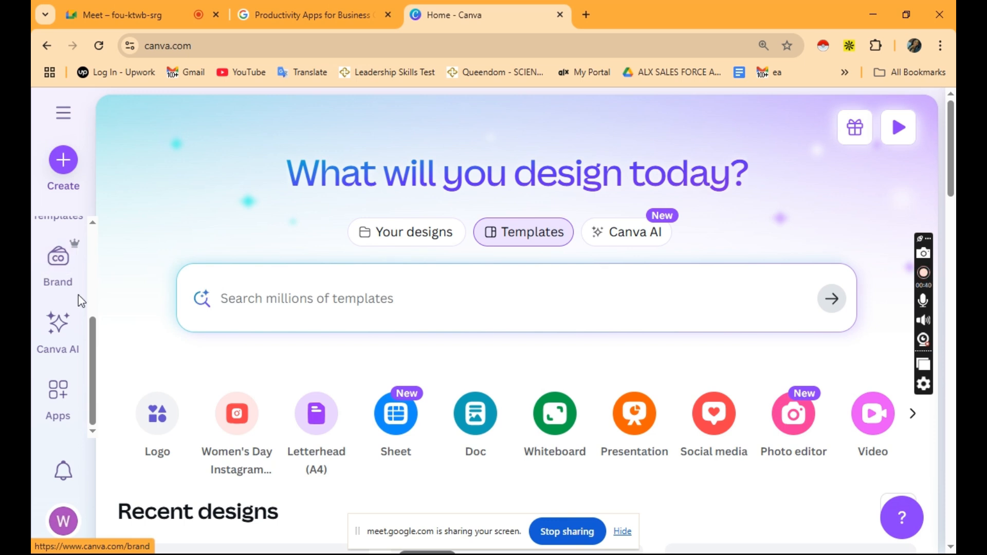
scroll(79, 295, "up", 3)
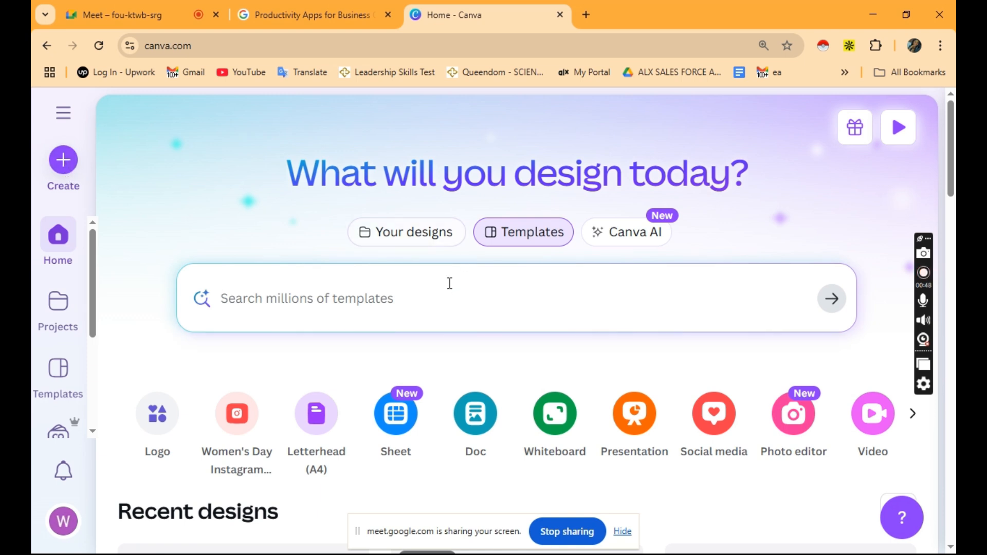
left_click(64, 162)
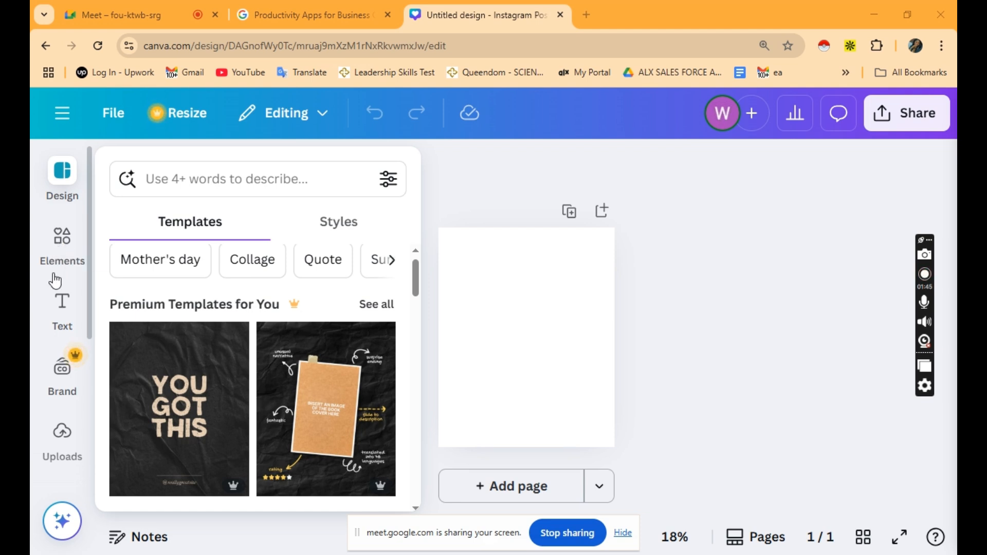
scroll(62, 332, "down", 5)
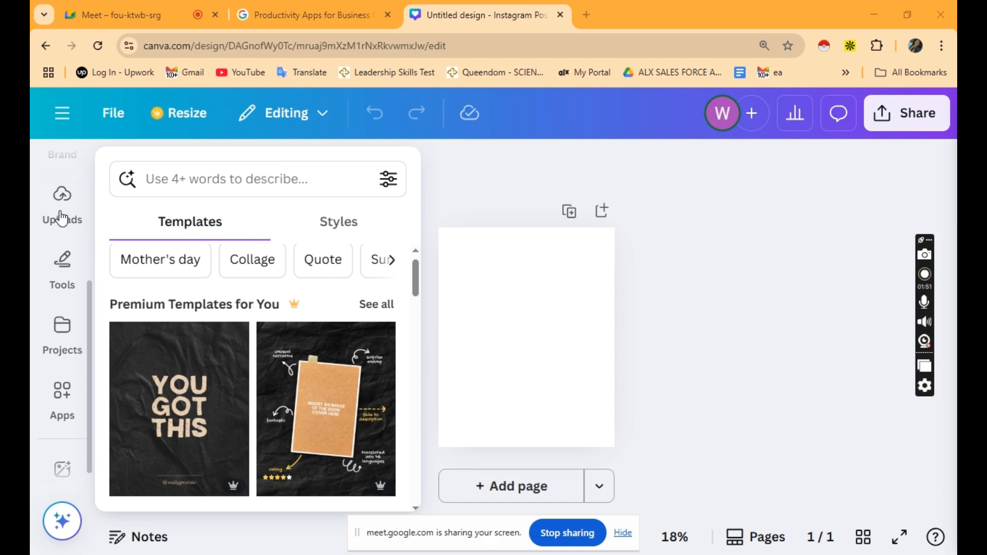
scroll(62, 308, "up", 5)
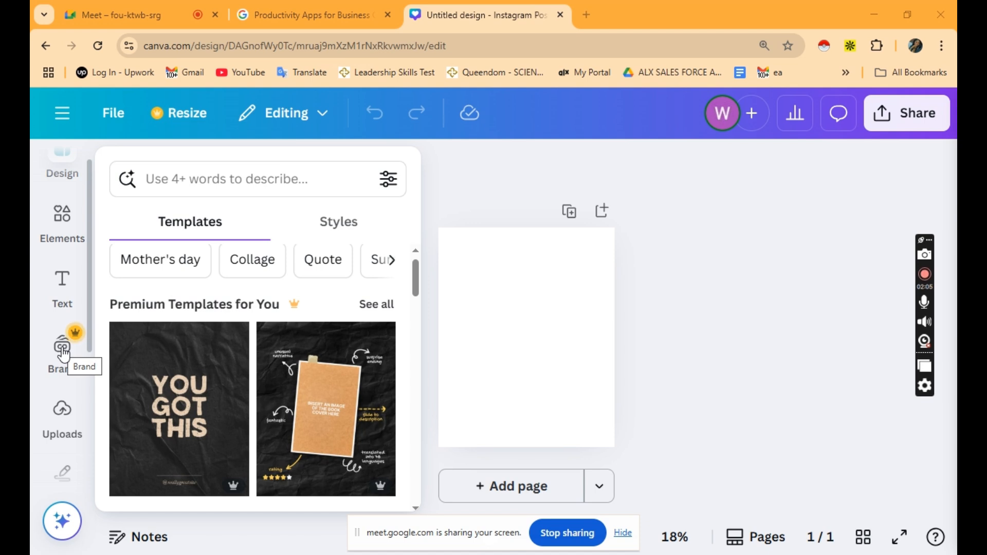
scroll(61, 350, "down", 2)
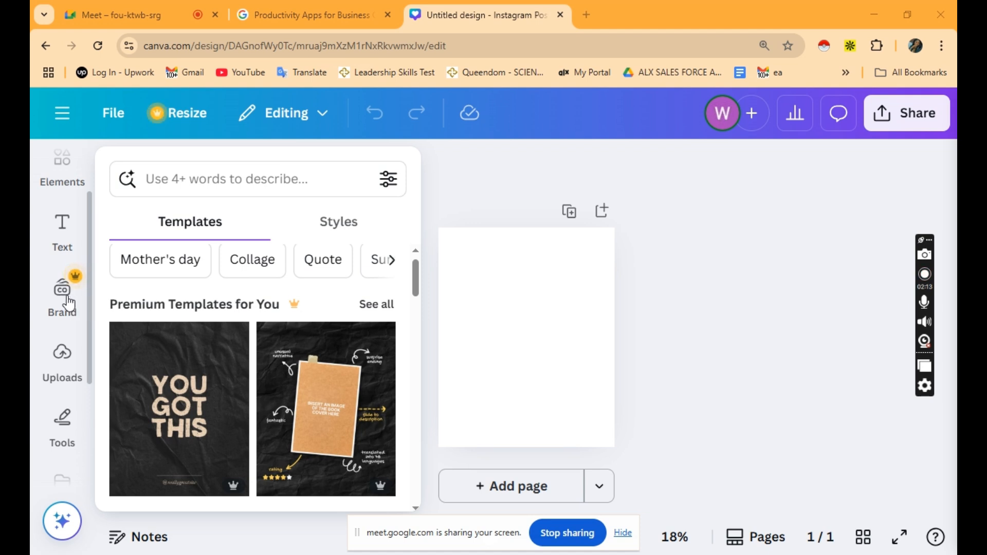
scroll(63, 292, "down", 3)
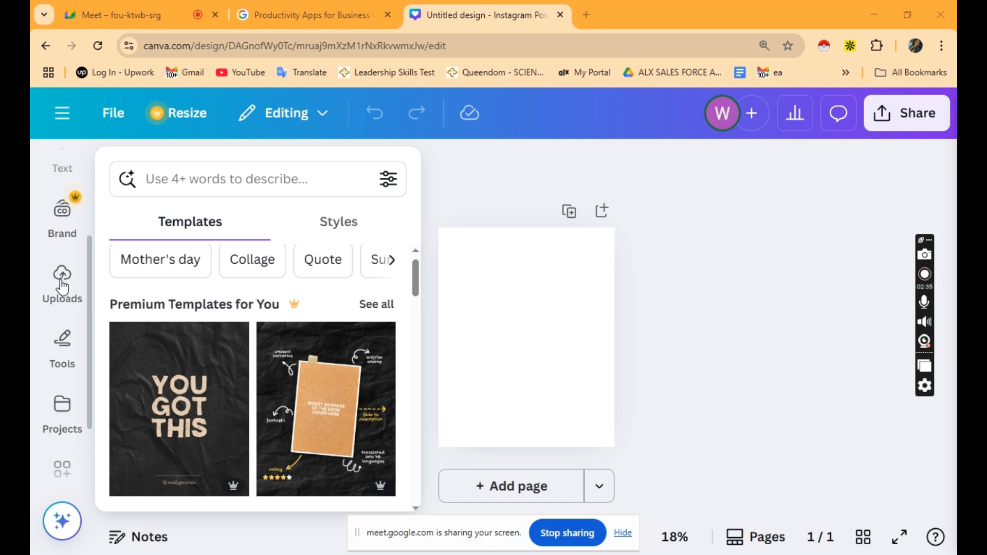
scroll(56, 329, "up", 5)
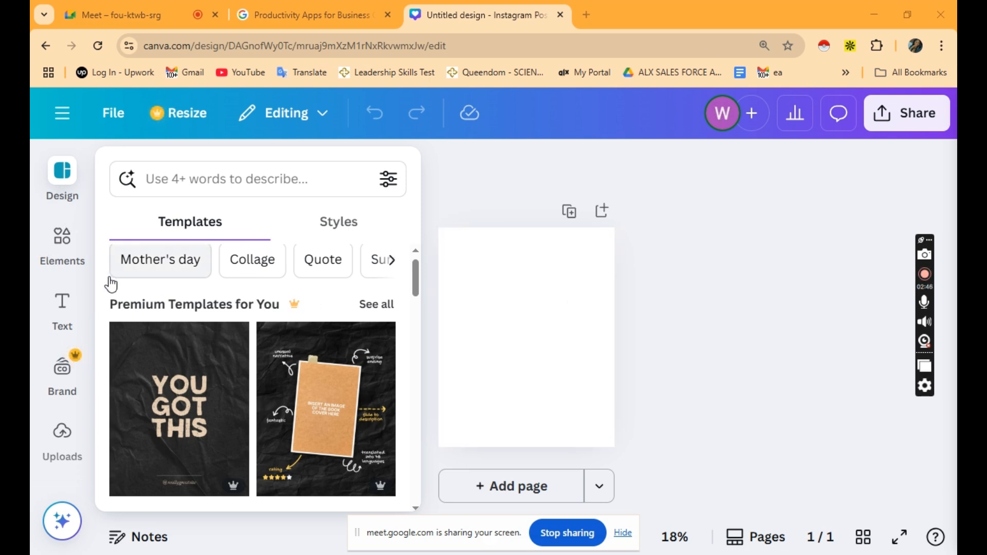
Close the template suggestions and search the Elements library for 'perfume'.
left_click(429, 329)
left_click(60, 253)
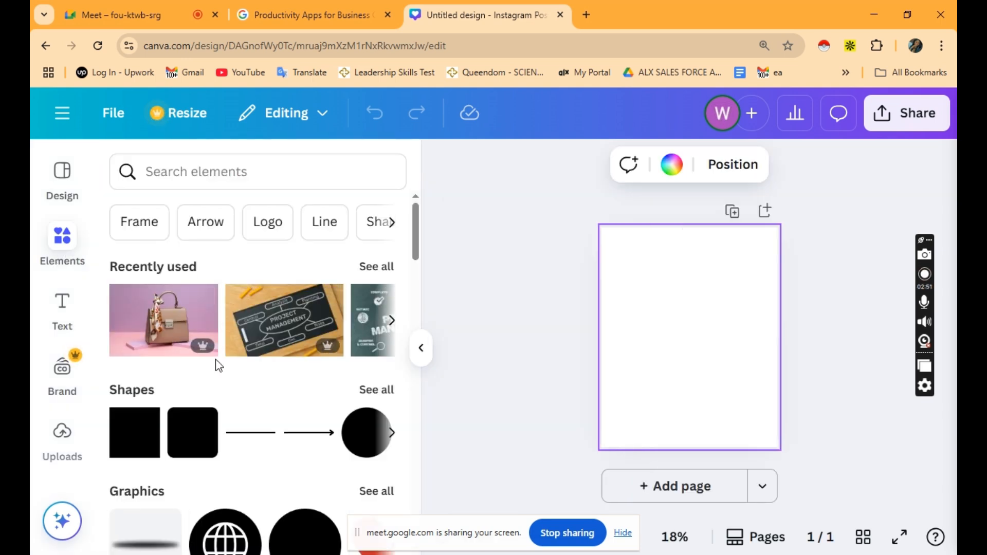
scroll(216, 334, "down", 1)
scroll(218, 365, "up", 1)
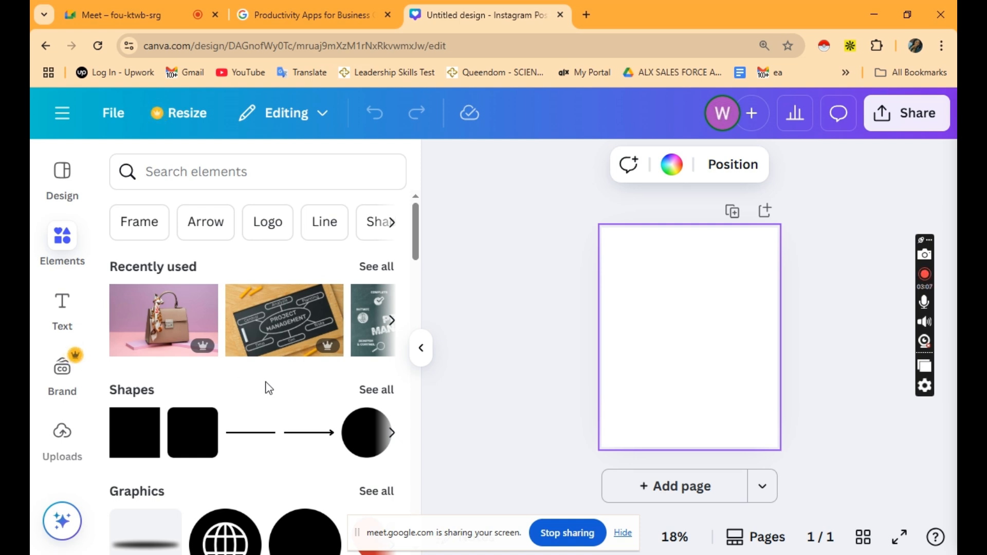
scroll(264, 386, "down", 3)
scroll(264, 385, "up", 3)
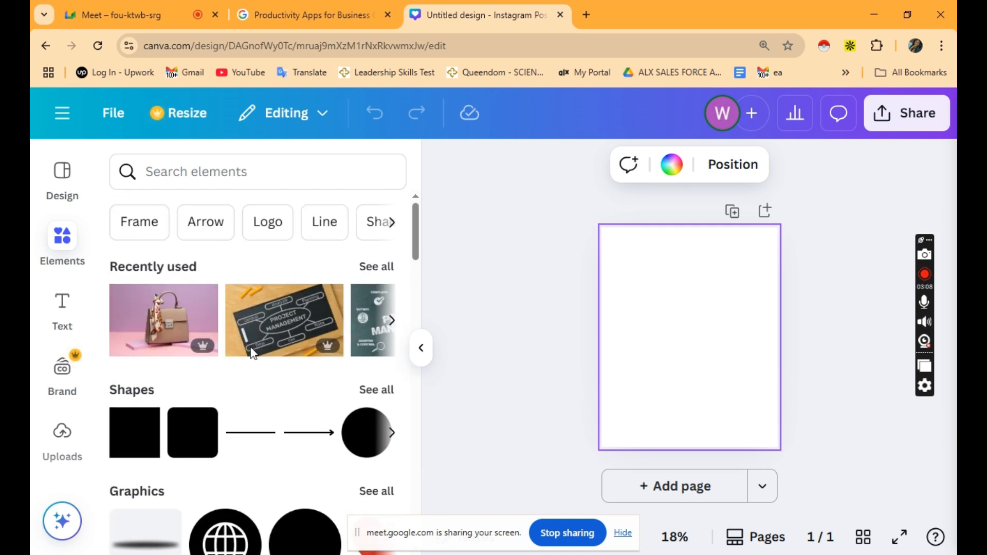
left_click(213, 175)
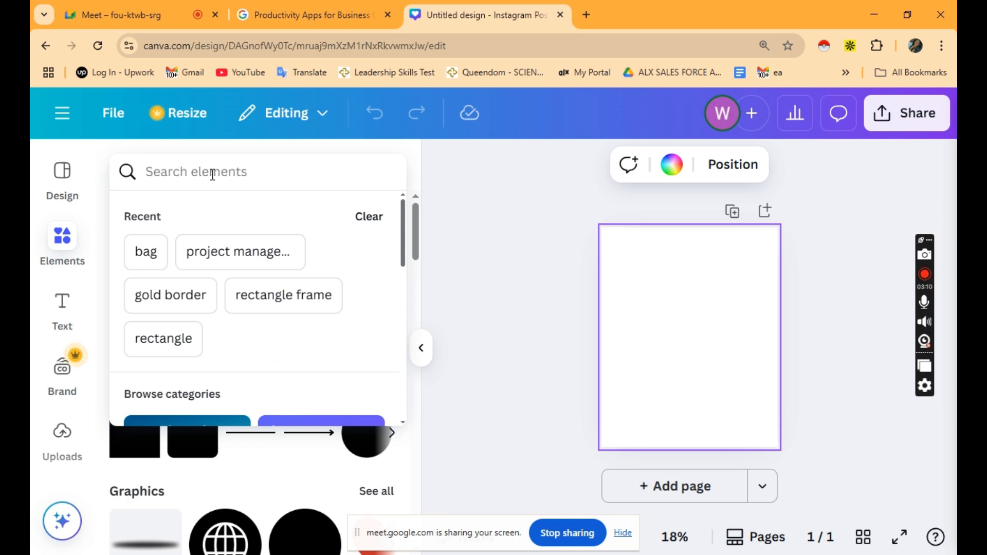
type("perfume")
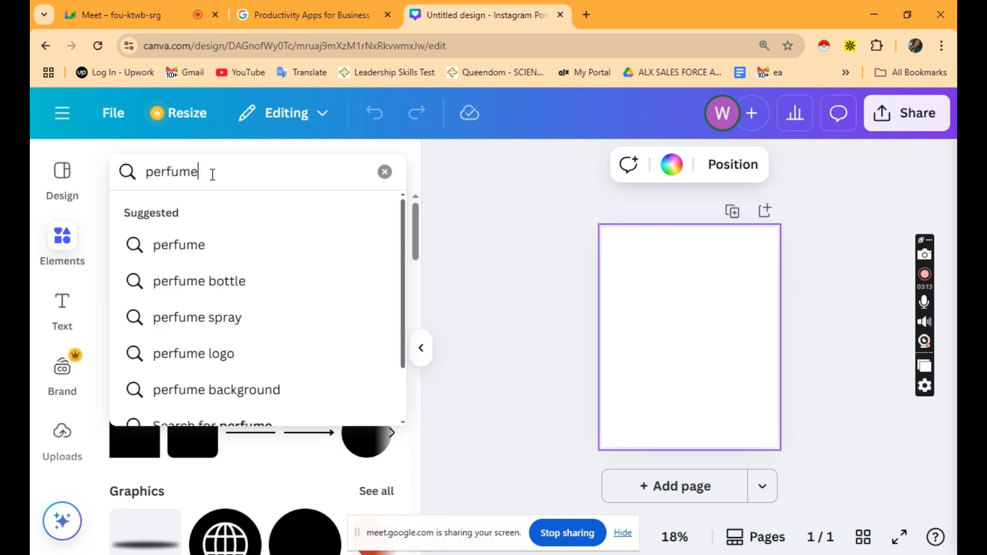
key("Return")
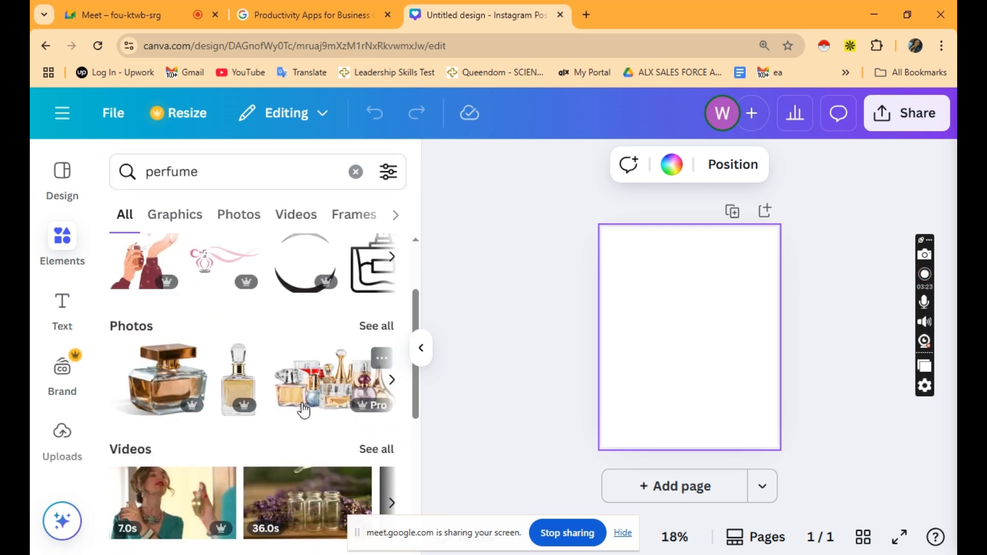
Browse the perfume Videos carousel and show all perfume video results.
scroll(195, 396, "down", 3)
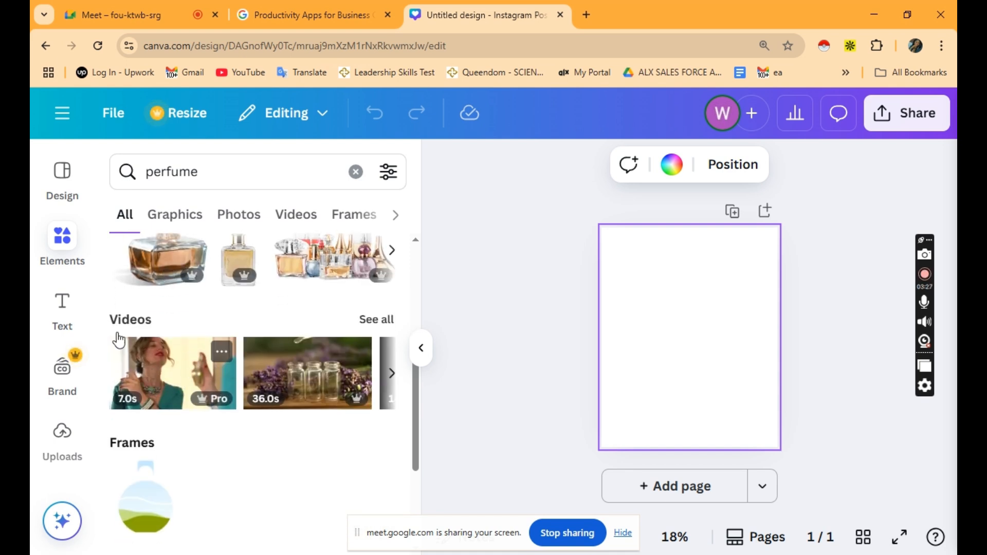
scroll(294, 396, "right", 3)
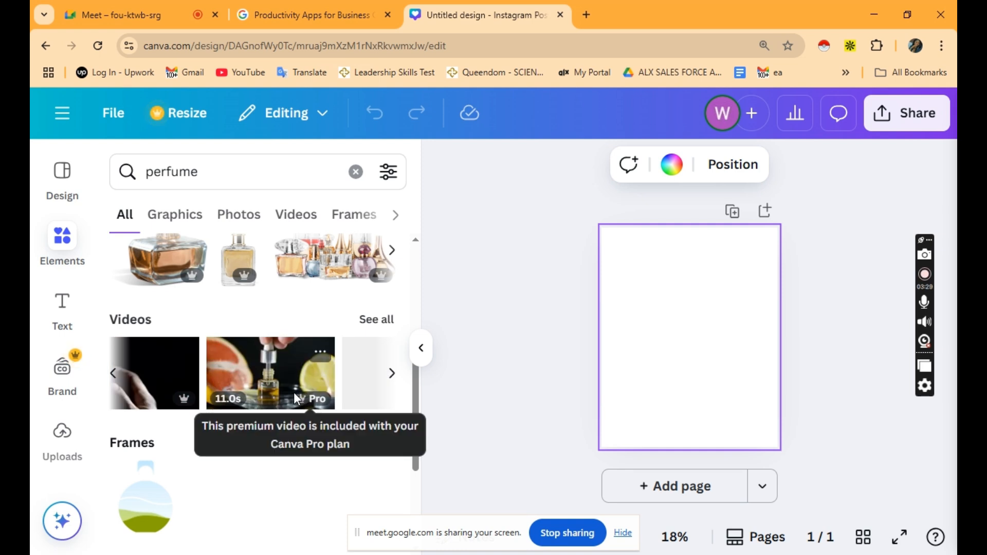
scroll(294, 393, "right", 3)
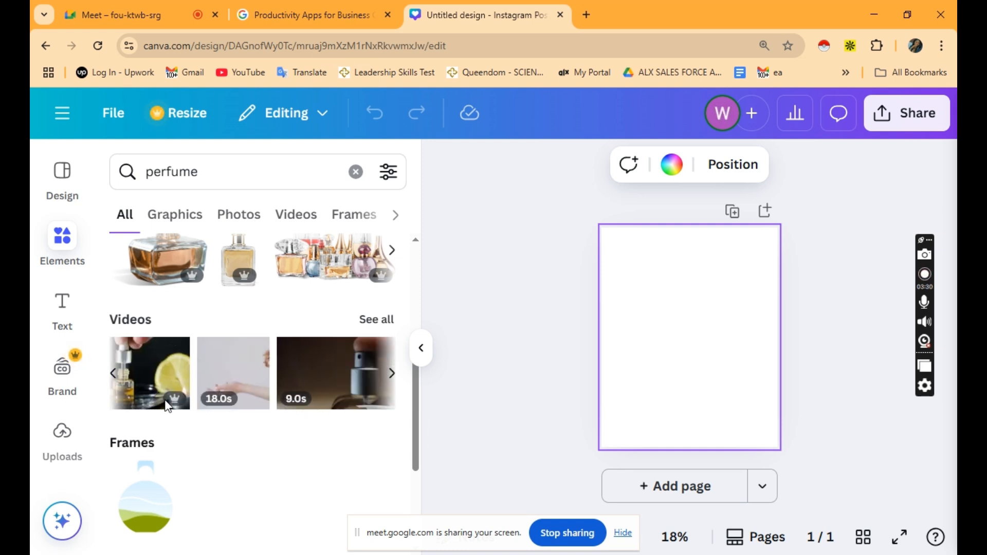
scroll(258, 385, "right", 3)
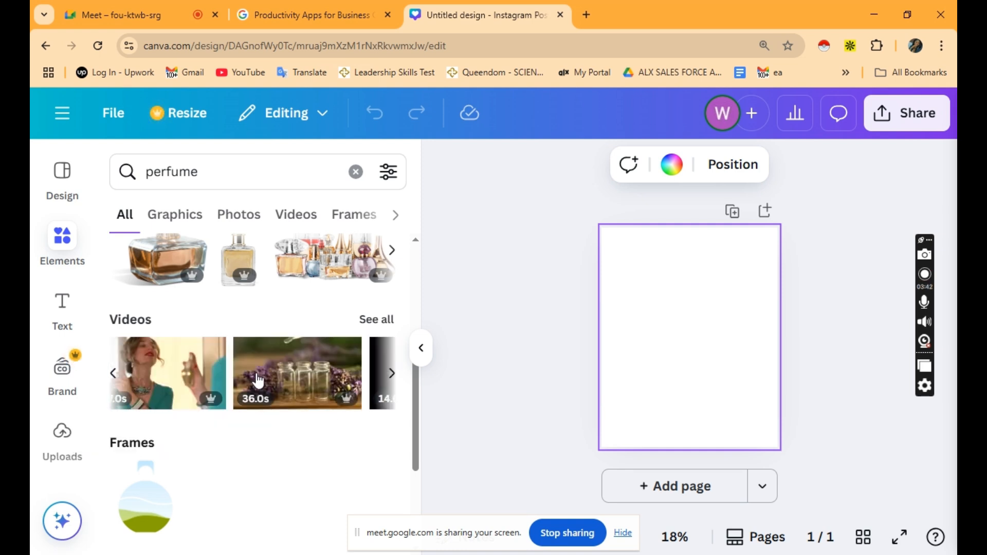
scroll(258, 380, "right", 5)
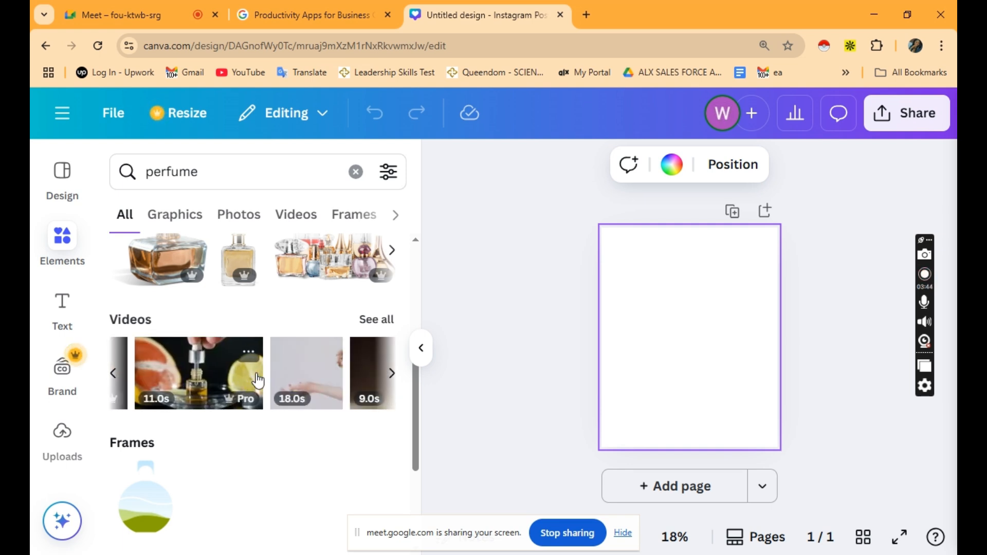
scroll(258, 380, "left", 2)
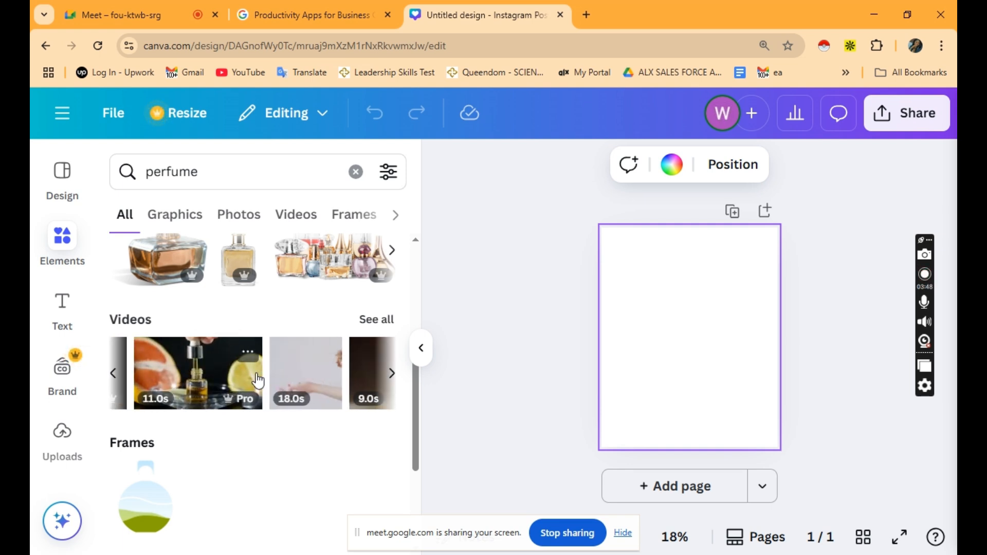
mouse_move(229, 401)
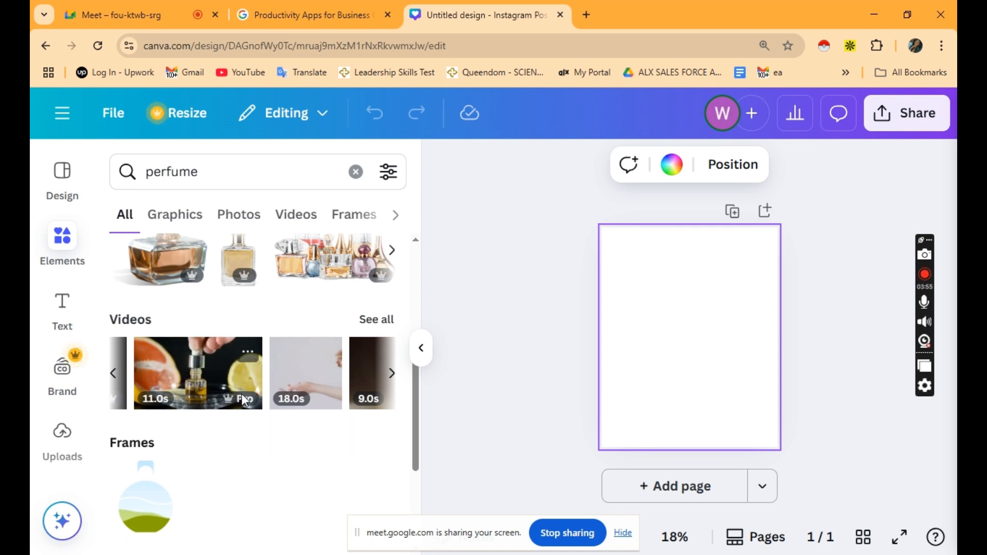
scroll(242, 394, "right", 3)
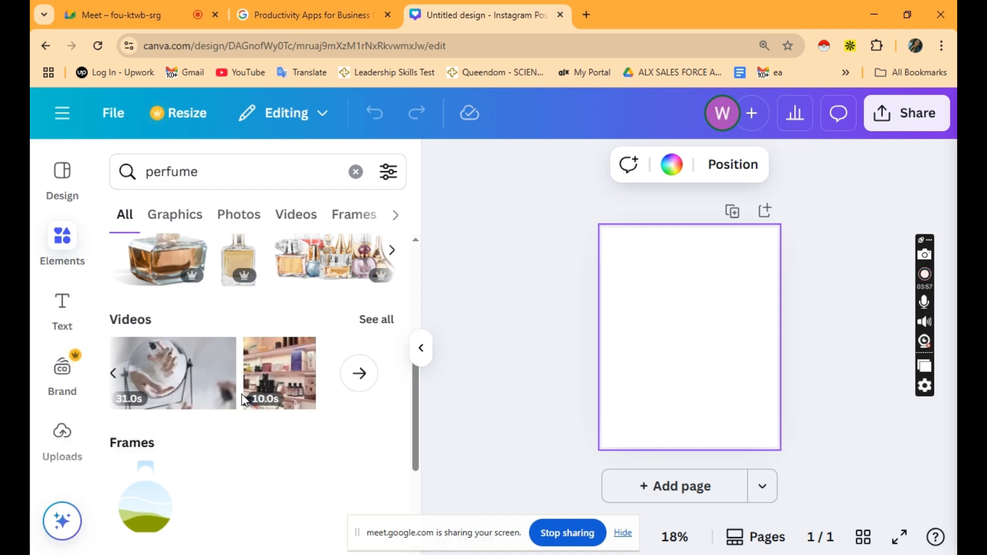
left_click(377, 322)
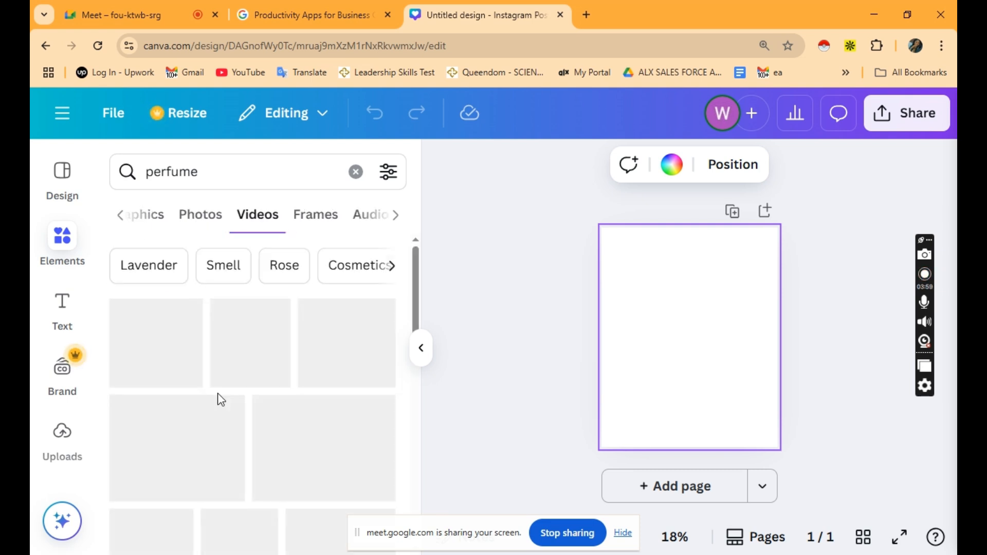
Switch the element search to Lavender and check its Videos, Frames and Shapes results.
scroll(220, 432, "up", 1)
scroll(220, 432, "down", 5)
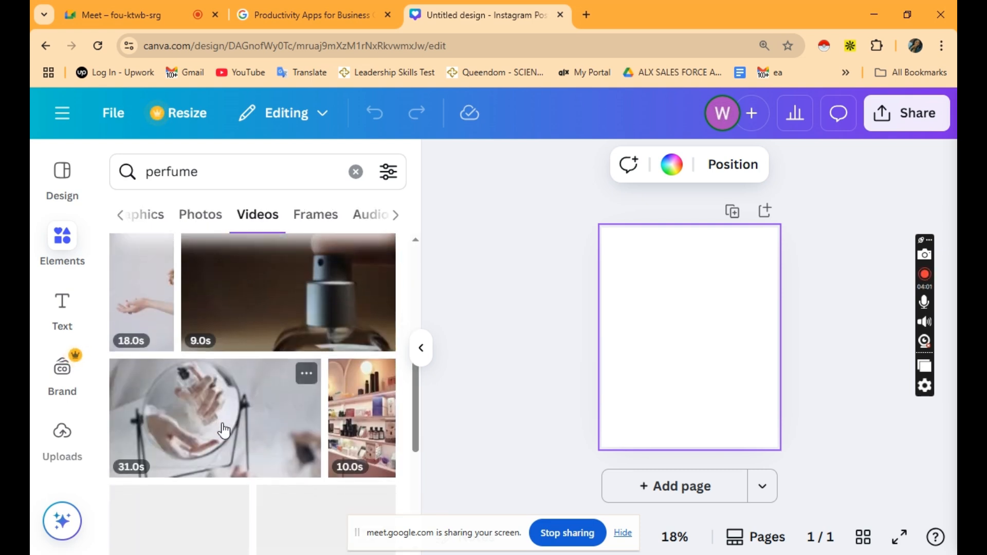
scroll(206, 406, "up", 6)
left_click(156, 271)
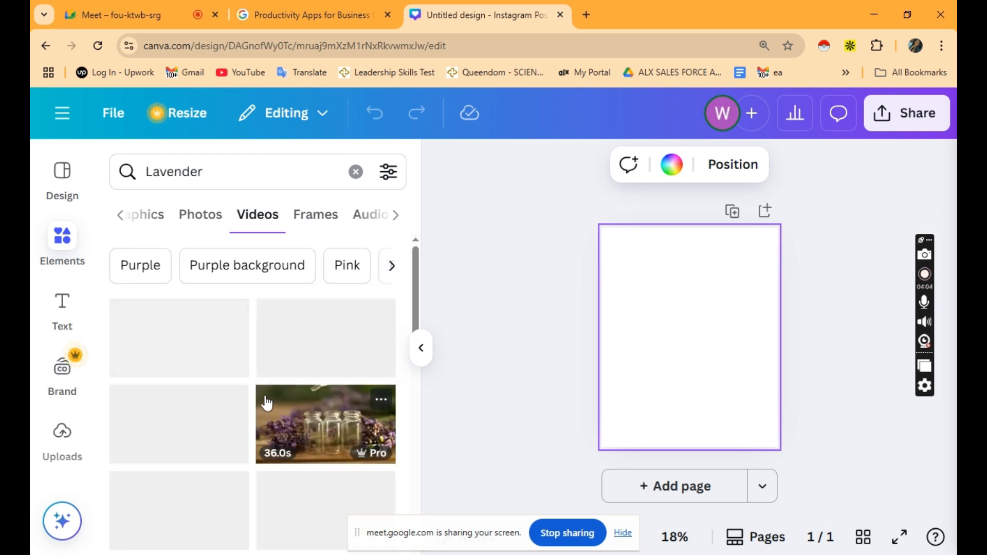
scroll(221, 427, "down", 1)
scroll(216, 385, "down", 4)
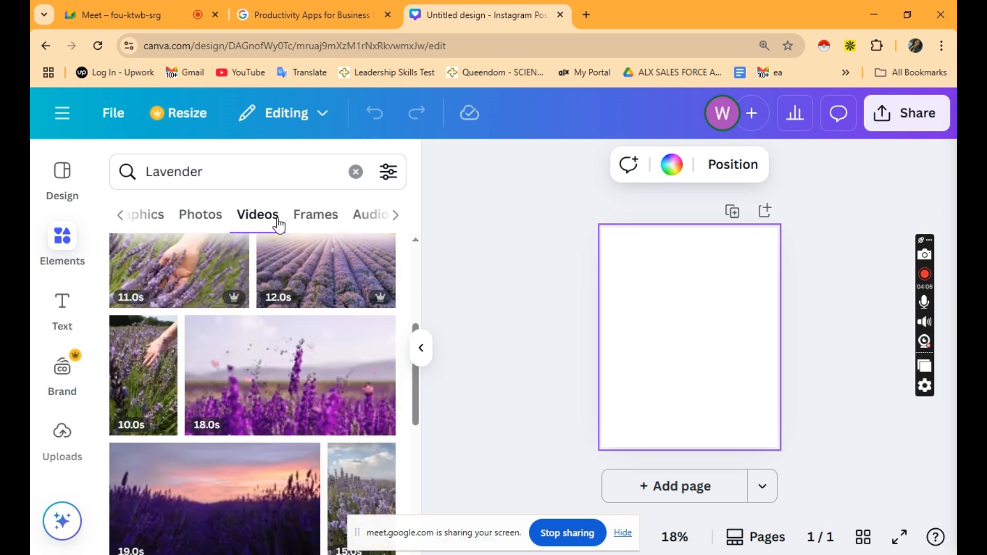
left_click(299, 215)
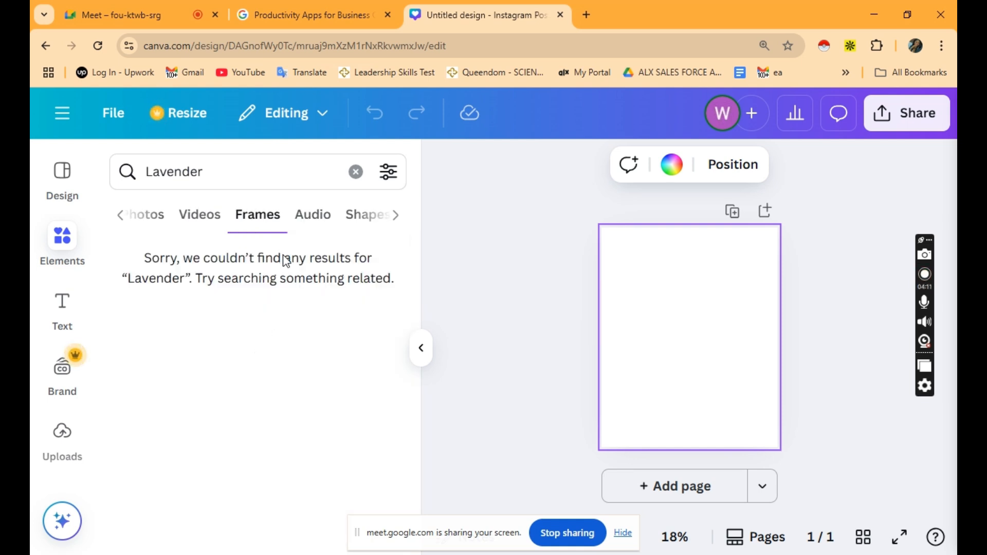
left_click(363, 214)
Replace the search term with 'bakery' and bring the All results category back into view.
left_click(146, 171)
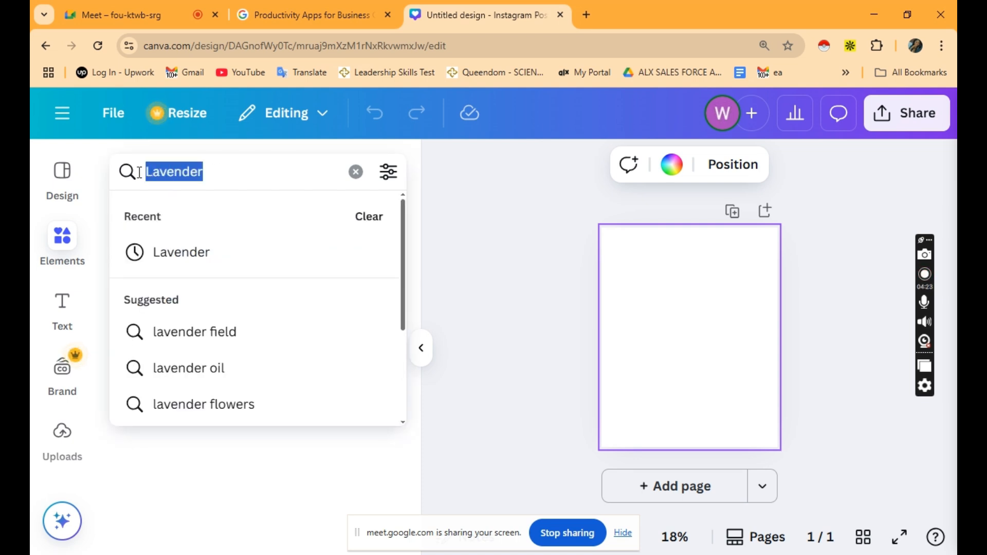
type("baket")
key("BackSpace")
type("ry")
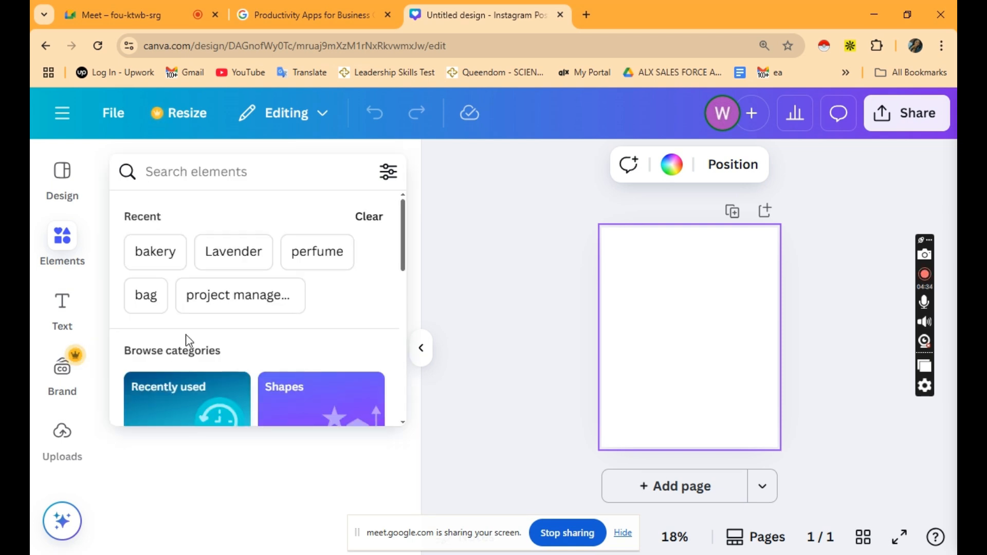
scroll(186, 336, "down", 5)
scroll(186, 341, "down", 1)
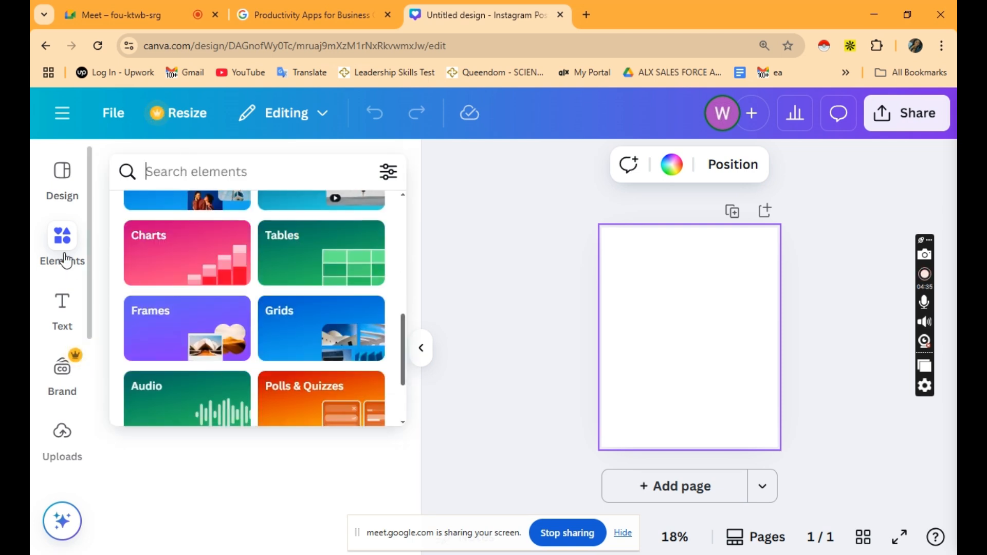
left_click(66, 258)
left_click(120, 222)
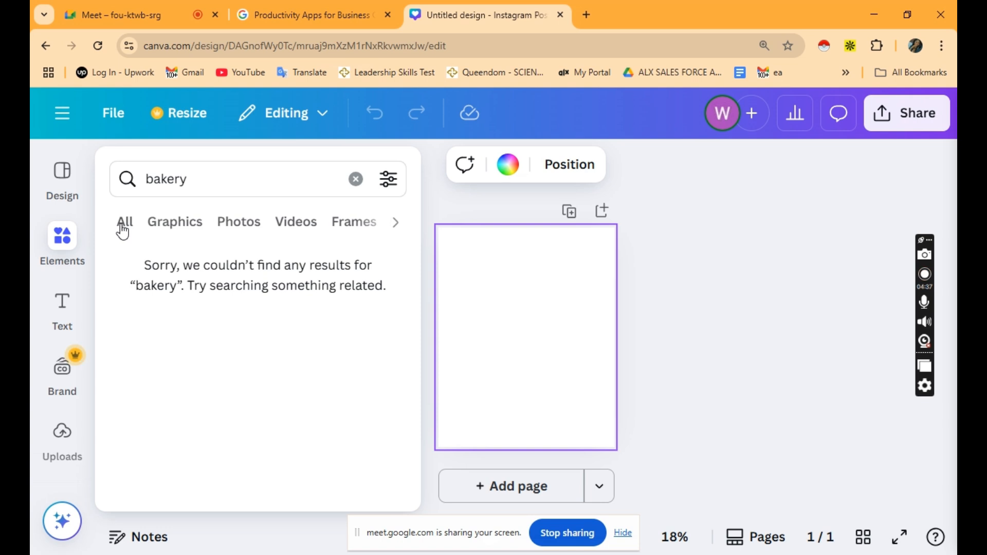
From the bakery results, drag a bakery shop photo and a resized pastry photo onto the post.
left_click(130, 222)
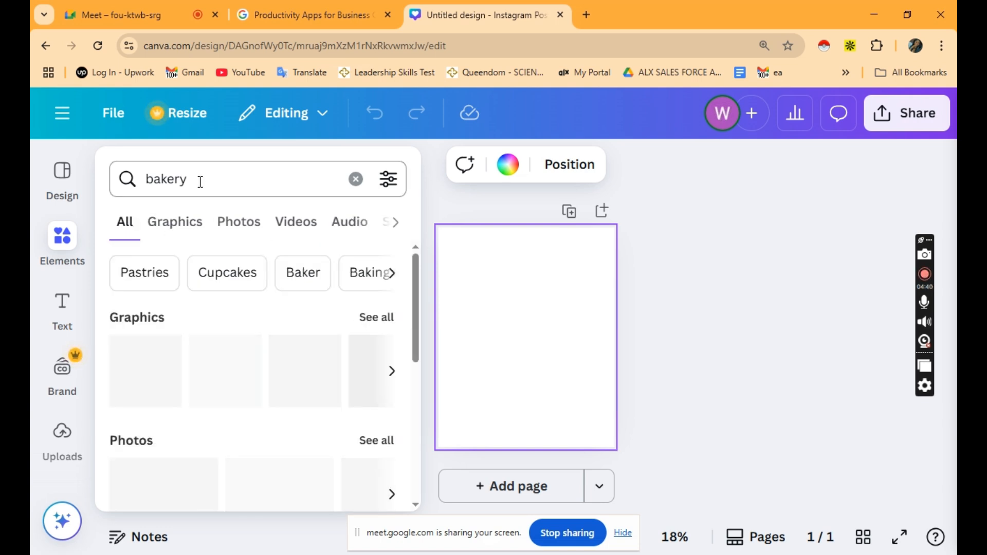
scroll(247, 324, "down", 3)
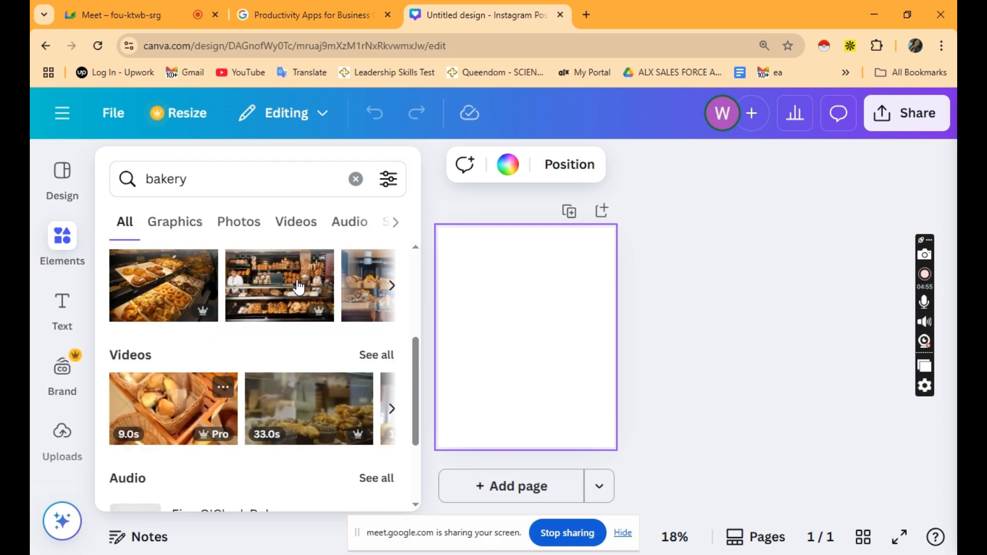
left_click_drag(266, 290, 477, 263)
left_click_drag(477, 263, 477, 263)
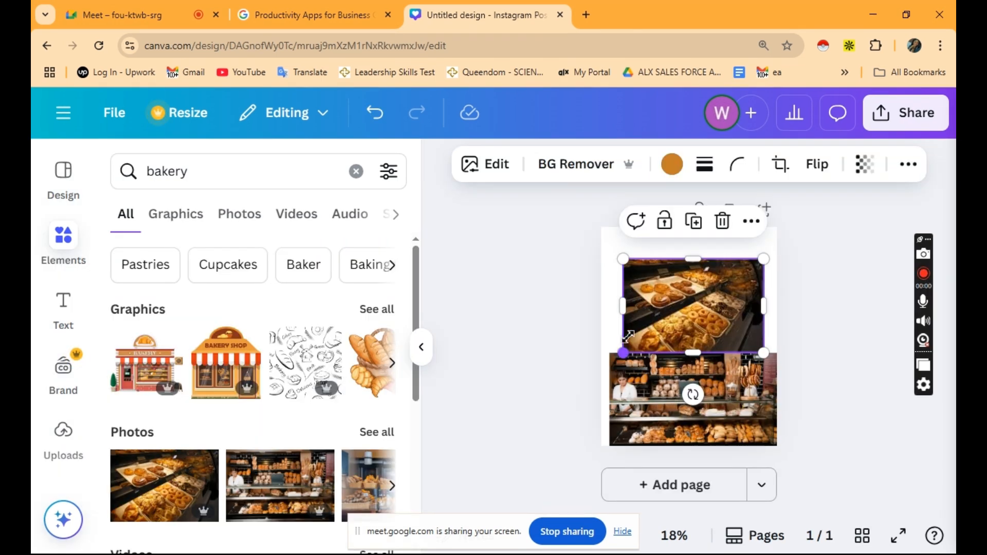
left_click_drag(629, 337, 614, 314)
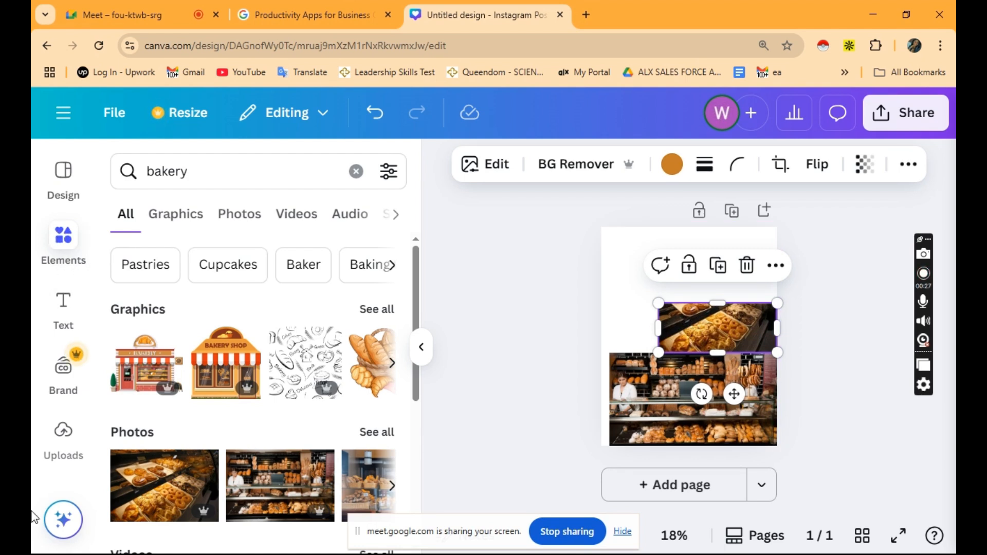
Delete the pastry photo and add a 'Tito Bakery' heading at the top of the post.
left_click(60, 303)
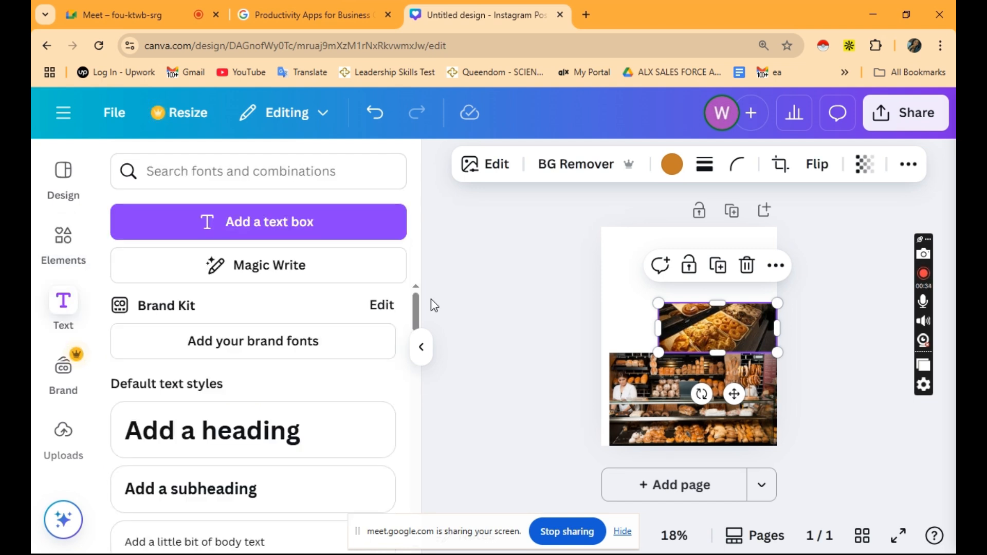
left_click_drag(658, 328, 613, 330)
key("Delete")
scroll(252, 334, "down", 2)
left_click_drag(252, 329, 708, 260)
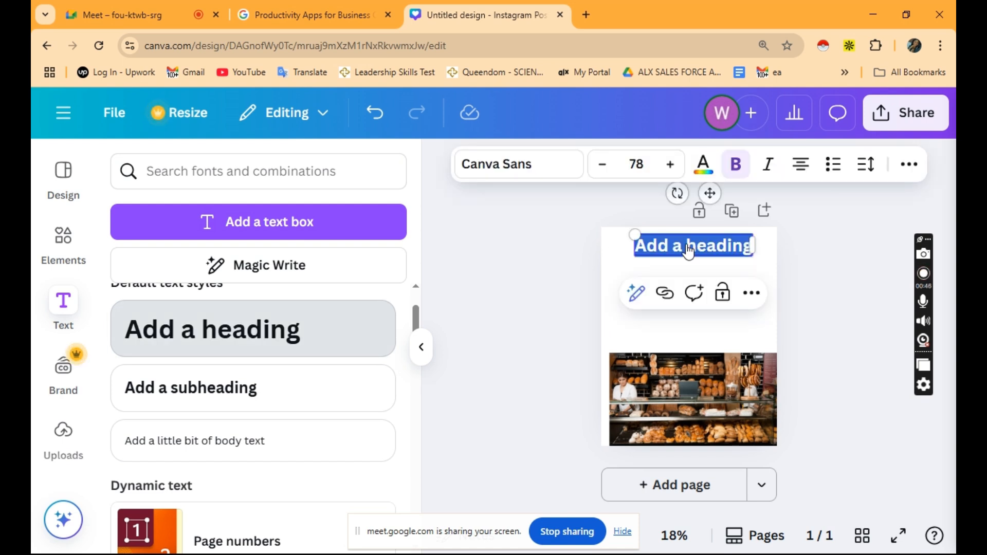
type("Tito Bakery")
Add a subheading and a body text box to the post.
left_click(199, 399)
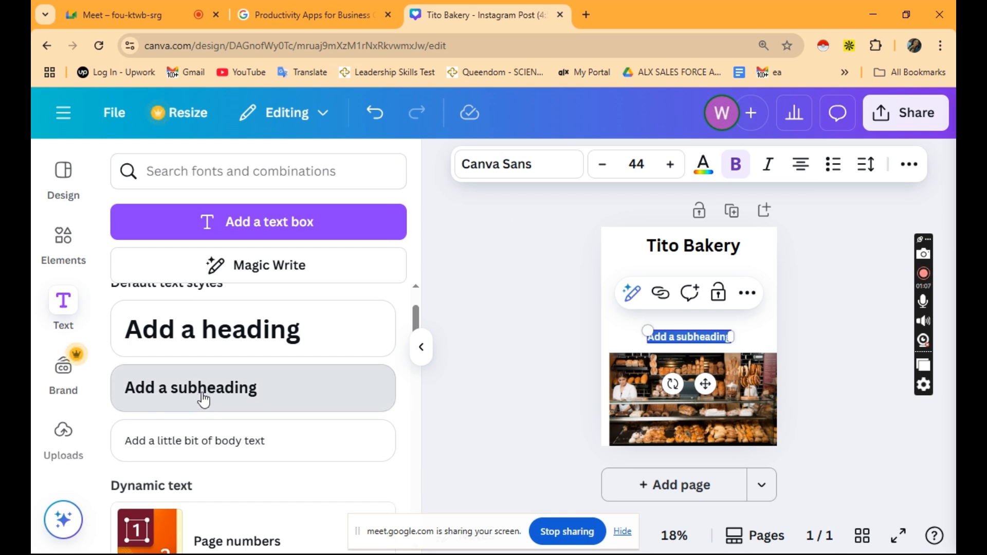
left_click(198, 395)
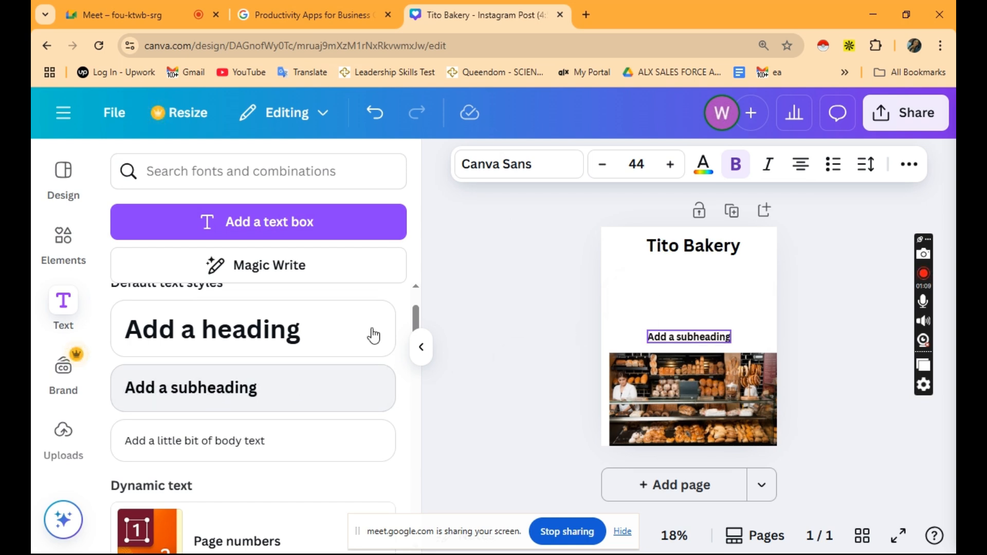
left_click_drag(236, 449, 714, 318)
scroll(276, 363, "down", 4)
scroll(275, 363, "up", 4)
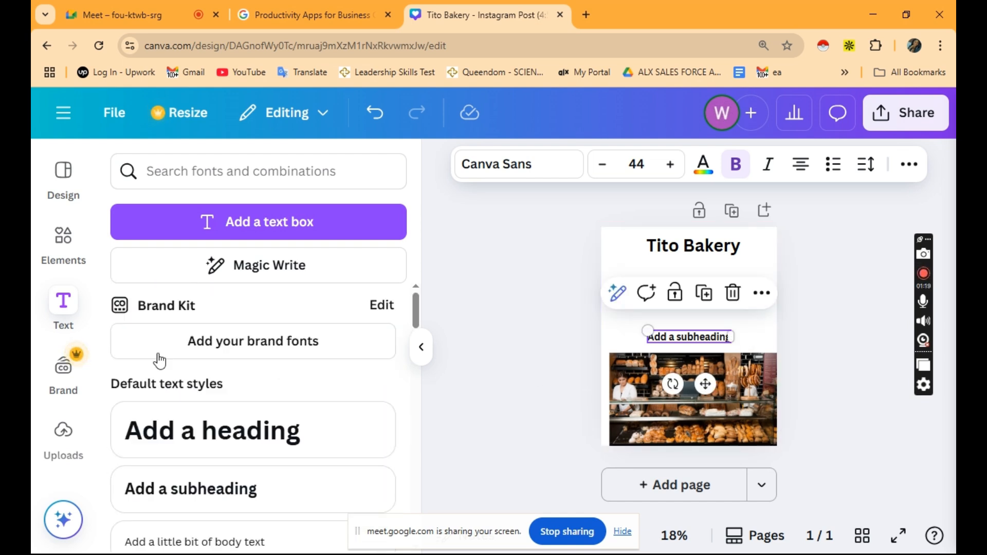
scroll(61, 288, "down", 3)
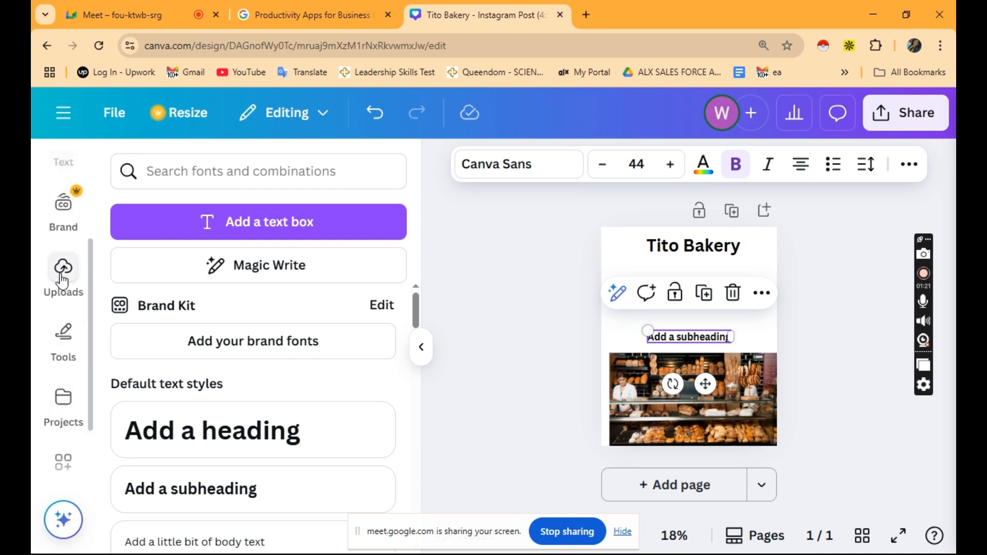
Scroll through the Brand panel's Brand Templates and Brand Kit options, then close the panel.
left_click(61, 215)
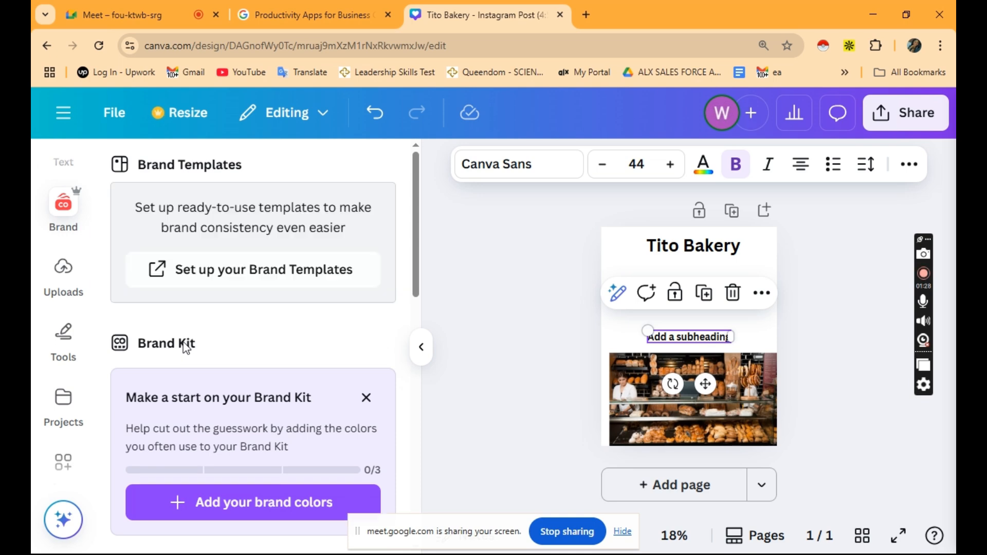
scroll(185, 345, "down", 1)
scroll(185, 343, "down", 3)
scroll(293, 372, "down", 3)
scroll(292, 370, "down", 3)
scroll(292, 370, "up", 10)
scroll(61, 155, "up", 1)
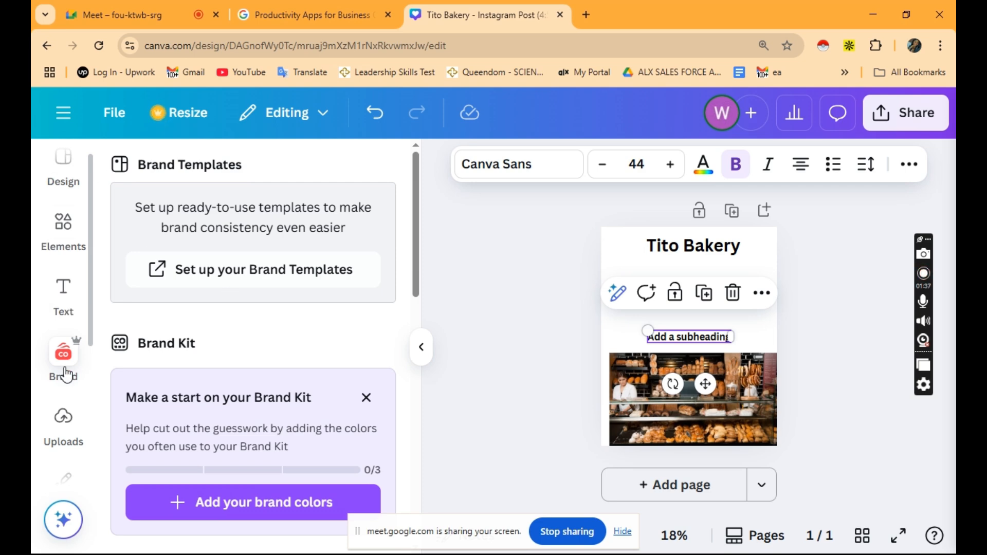
left_click(62, 352)
Open the Uploads library and drag the portrait photo onto the post.
scroll(82, 413, "down", 4)
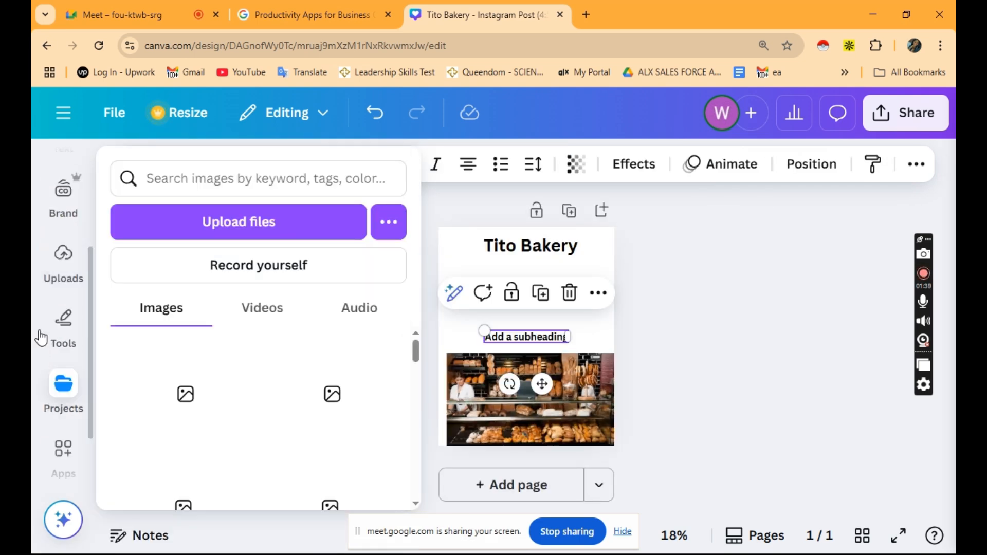
mouse_move(39, 334)
scroll(53, 335, "up", 2)
left_click(63, 281)
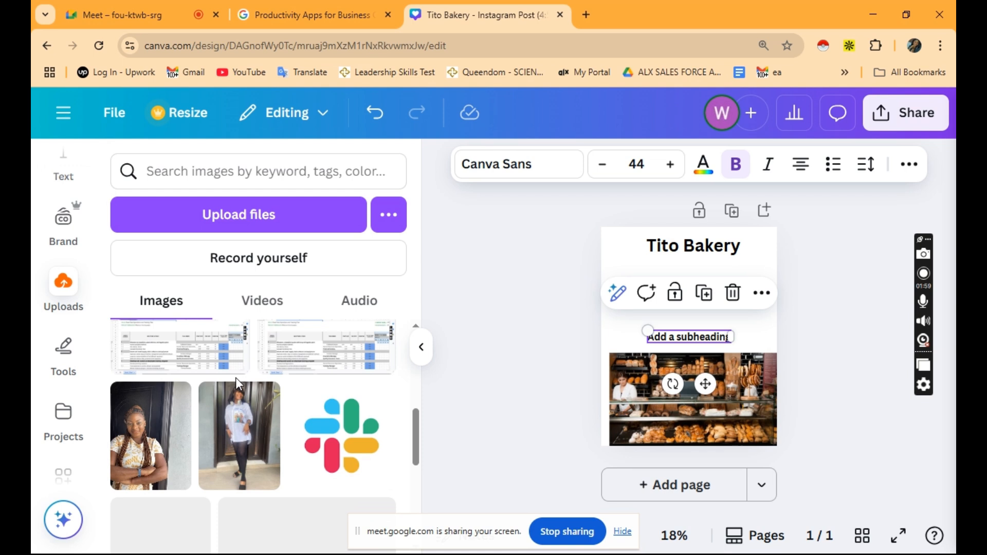
scroll(236, 377, "down", 5)
scroll(236, 383, "down", 2)
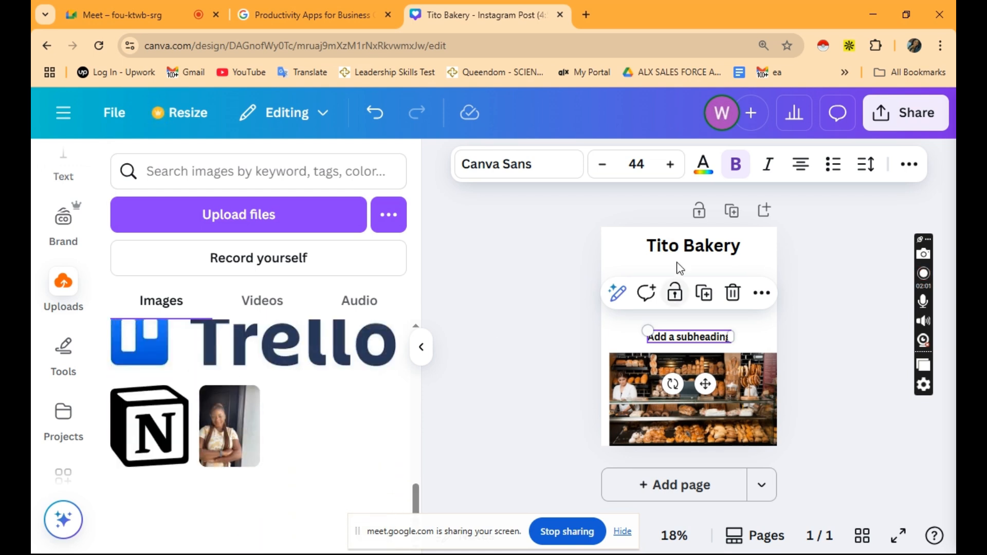
scroll(286, 457, "up", 3)
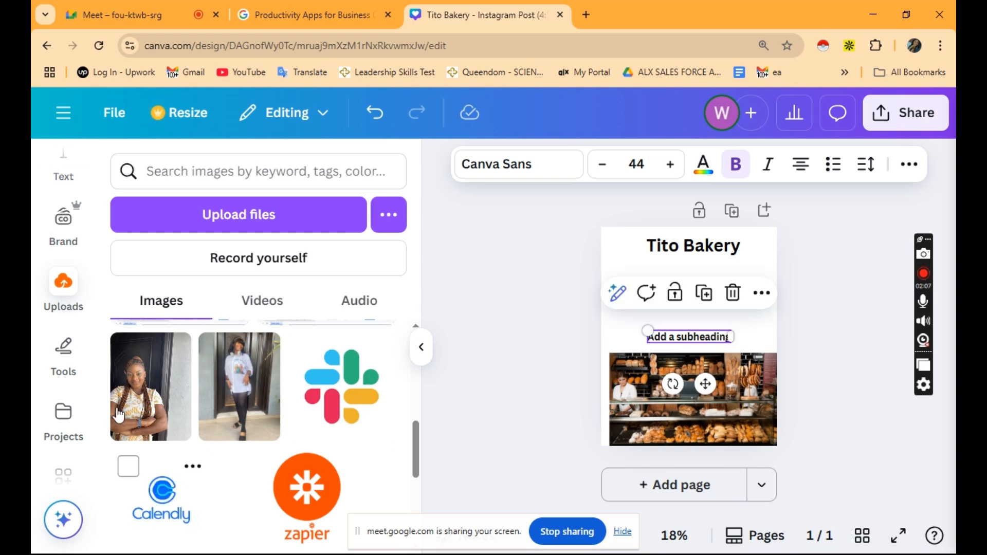
left_click_drag(134, 405, 628, 300)
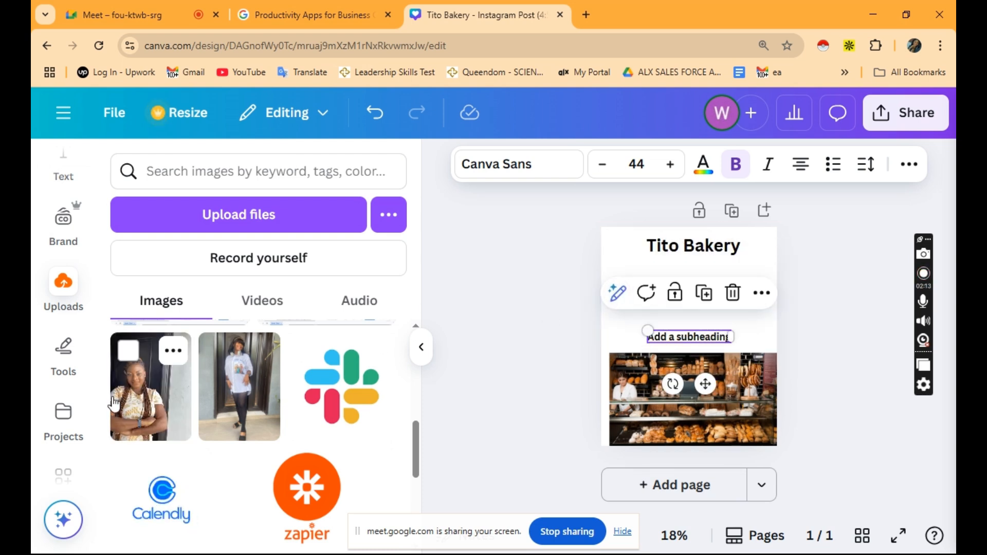
left_click_drag(135, 408, 668, 288)
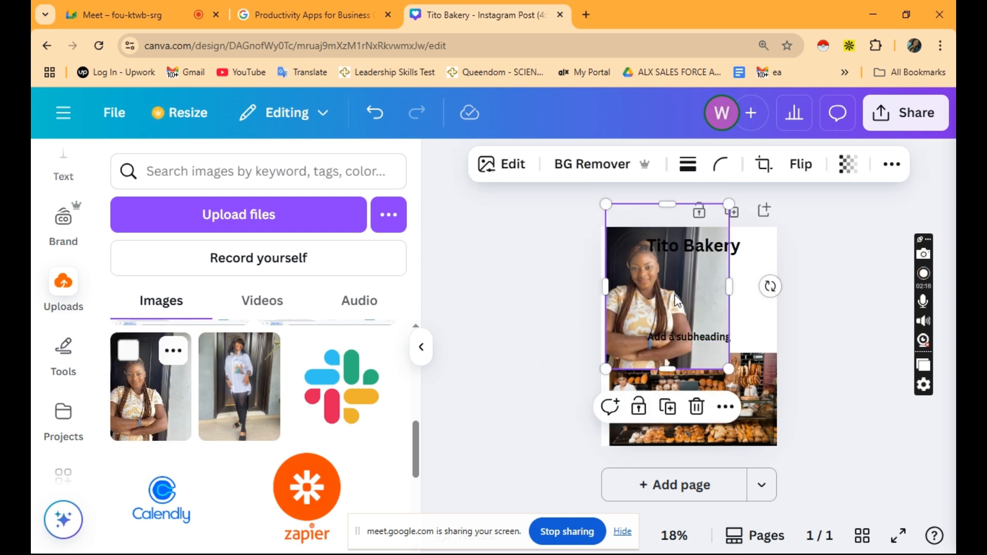
Shrink the portrait and position it on the left under the 'Tito Bakery' heading.
left_click_drag(729, 368, 694, 321)
left_click_drag(605, 205, 614, 253)
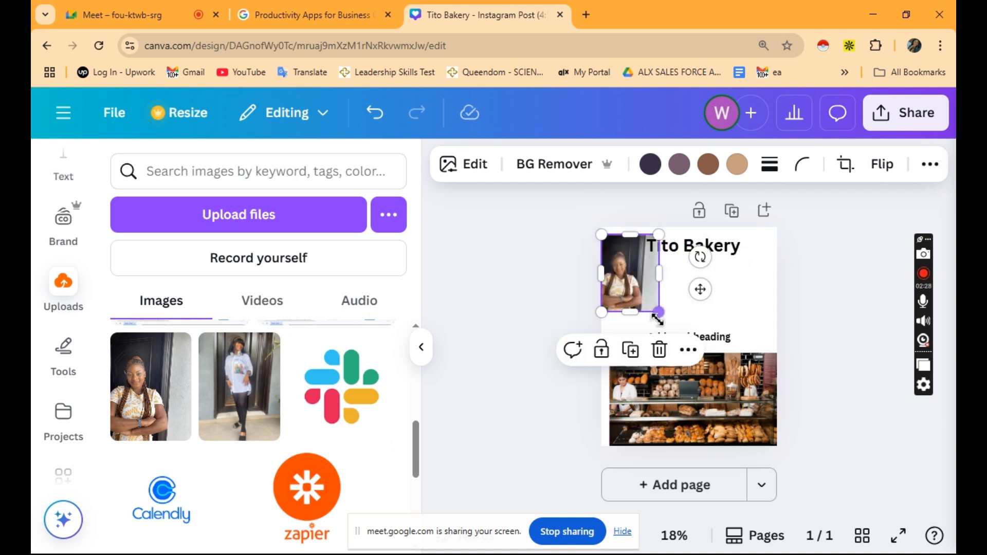
left_click_drag(658, 312, 642, 292)
left_click_drag(618, 260, 617, 280)
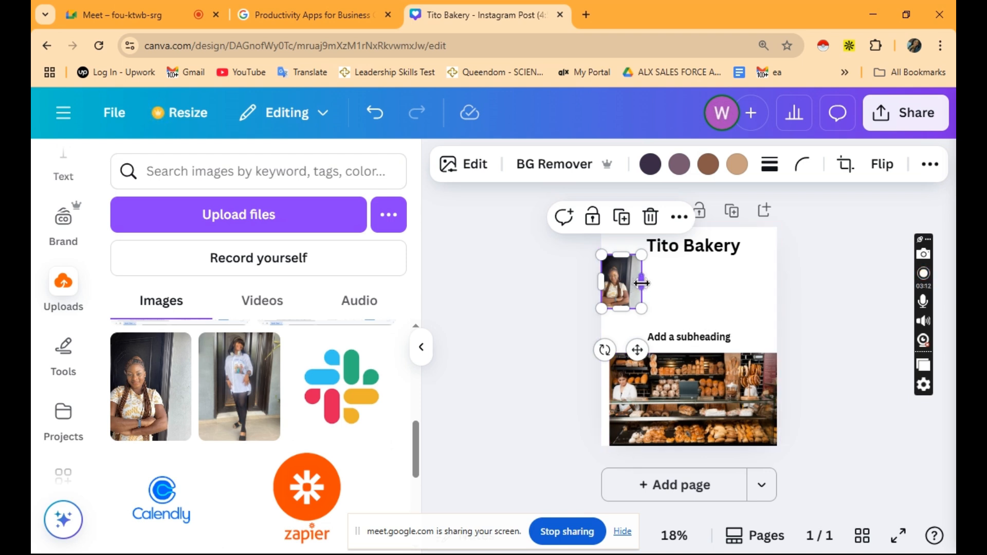
left_click_drag(647, 283, 646, 284)
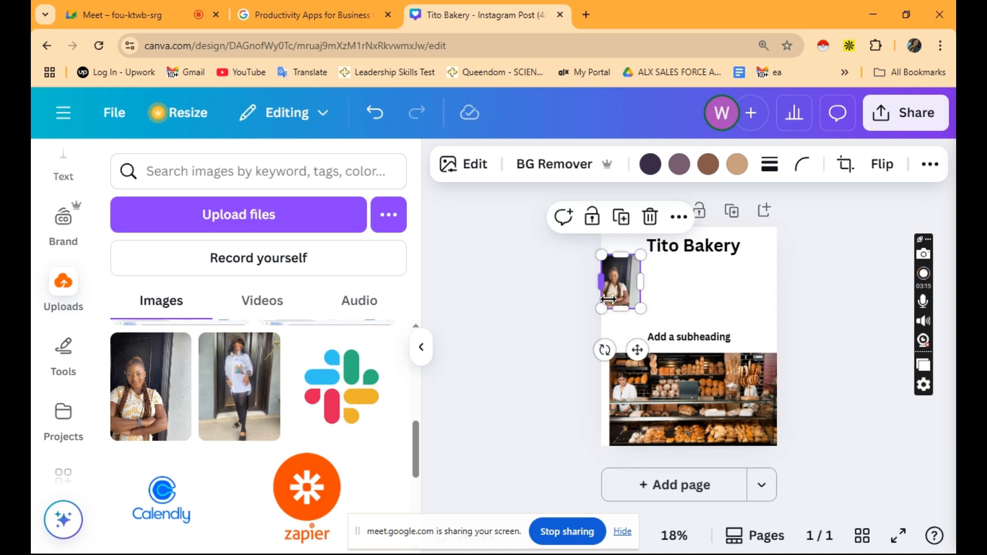
left_click(689, 307)
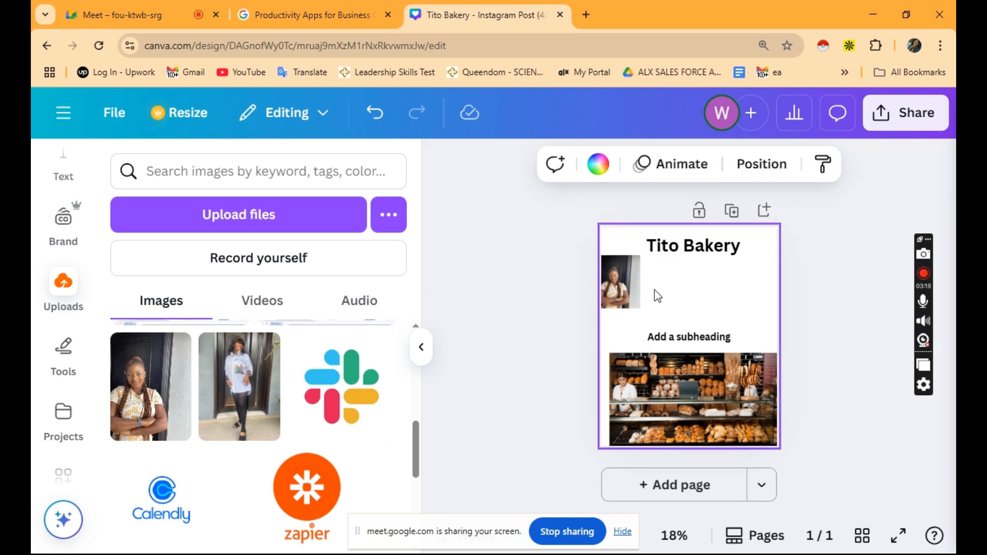
Move the portrait photo up toward the title.
left_click(628, 288)
left_click_drag(629, 288, 639, 306)
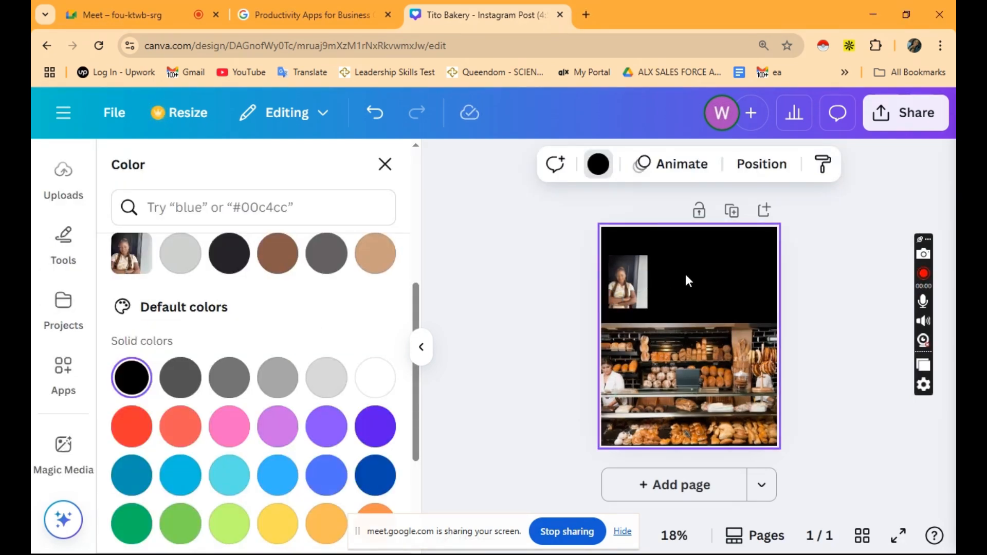
left_click(602, 172)
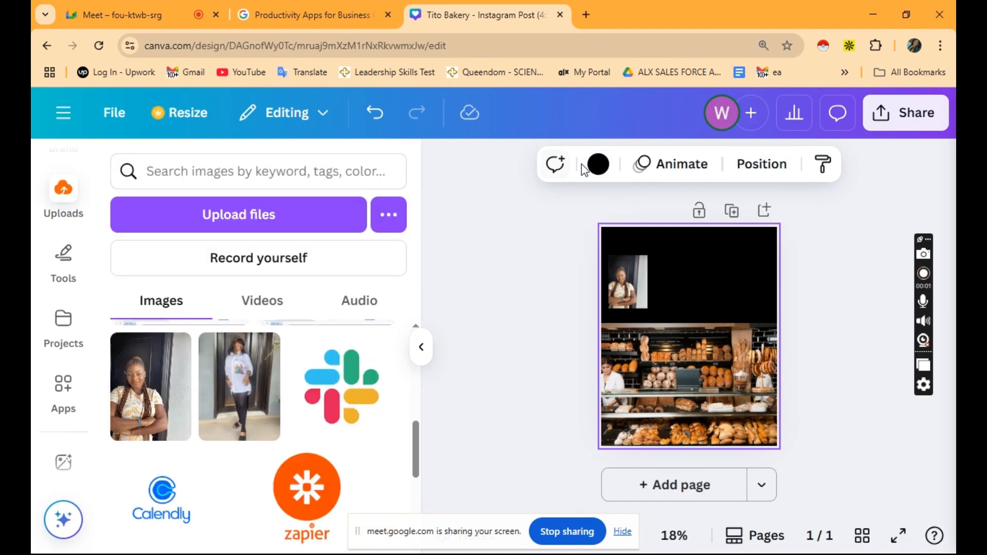
Try violet, light blue and turquoise, settle on a green-to-blue gradient background, and raise the subheading.
left_click(598, 164)
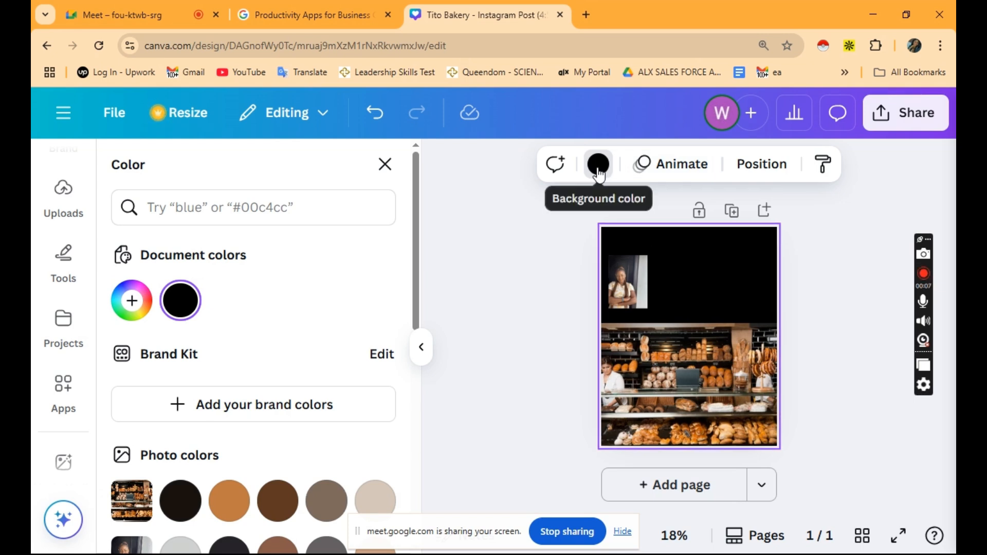
scroll(239, 356, "down", 5)
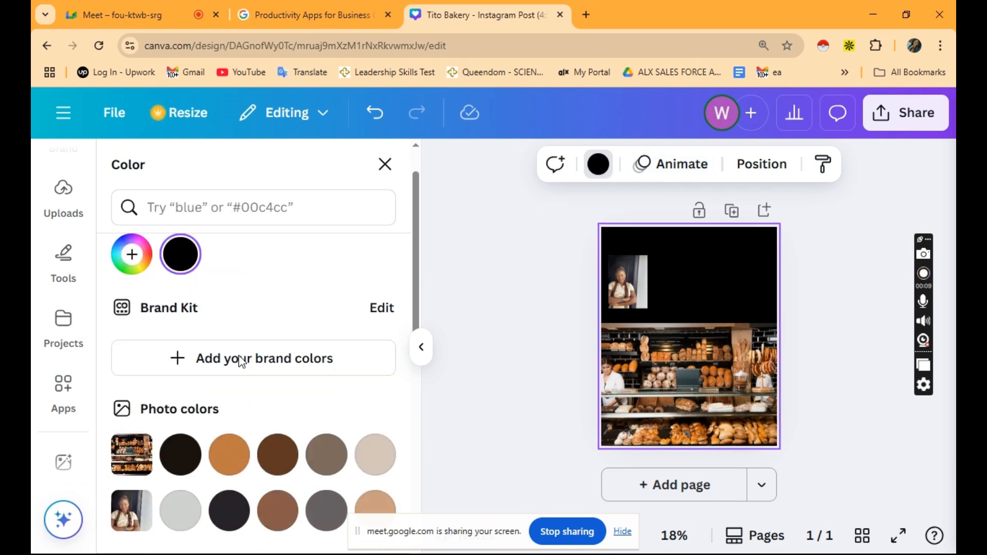
scroll(238, 355, "down", 3)
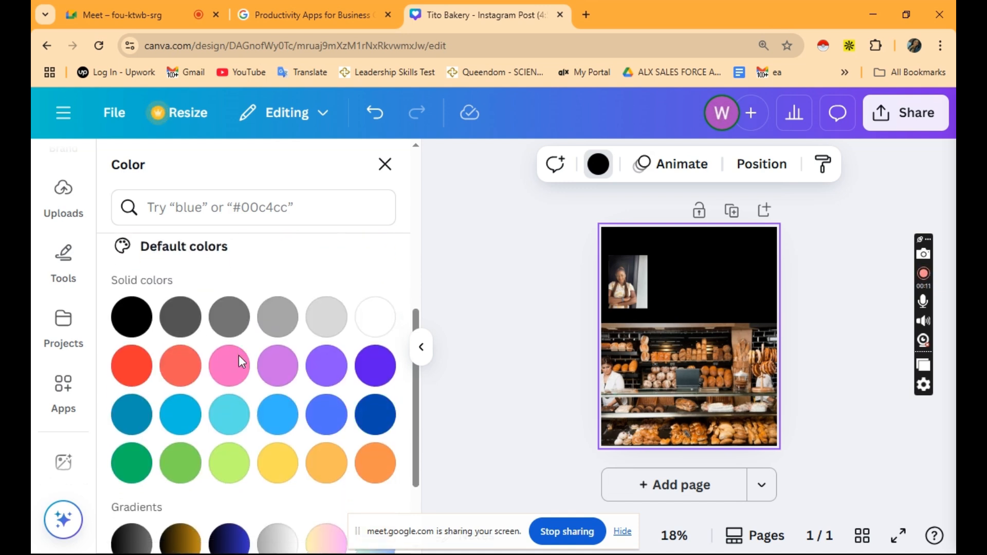
left_click(376, 353)
left_click(278, 402)
left_click(233, 403)
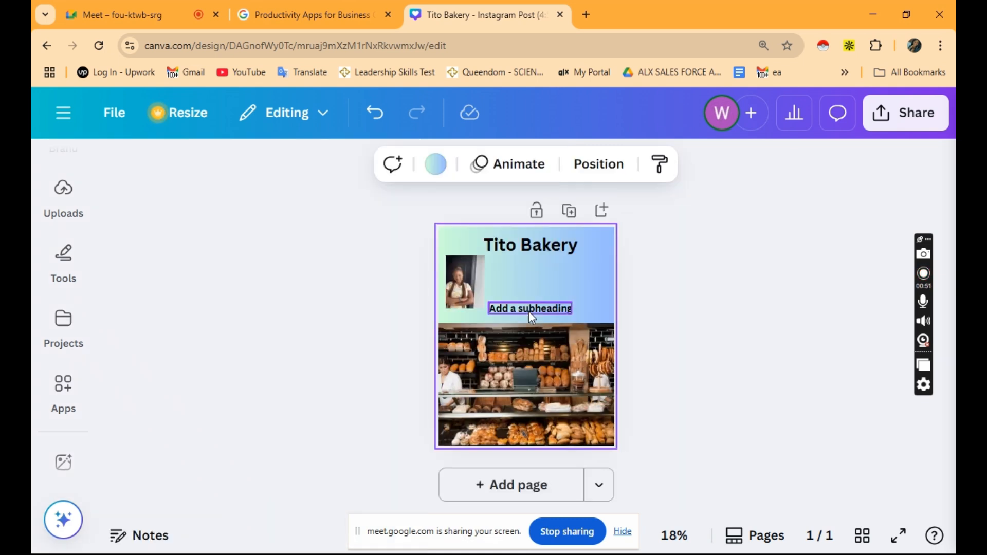
left_click_drag(529, 310, 522, 267)
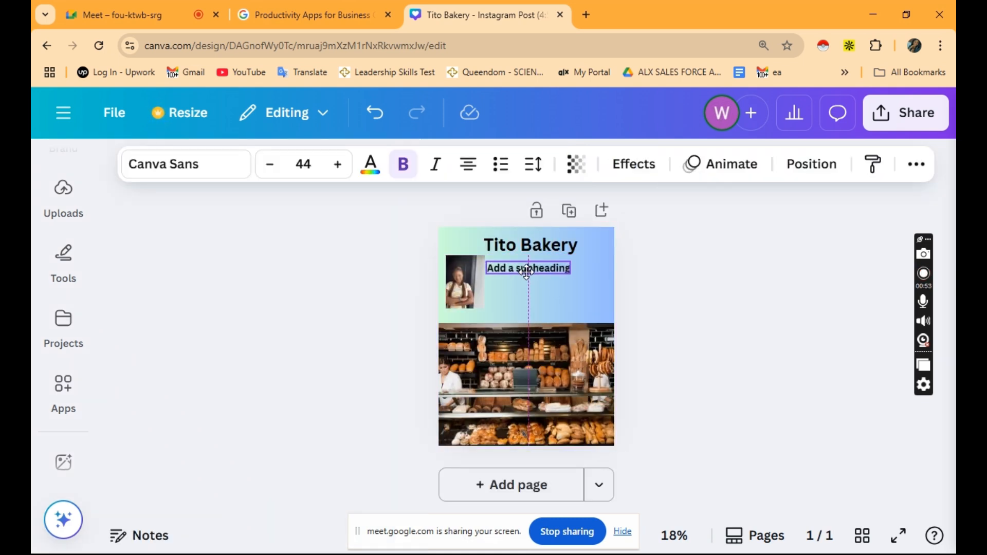
Overwrite the subheading beside the portrait with 'A bakery that Ignites' and deselect it.
double_click(522, 267)
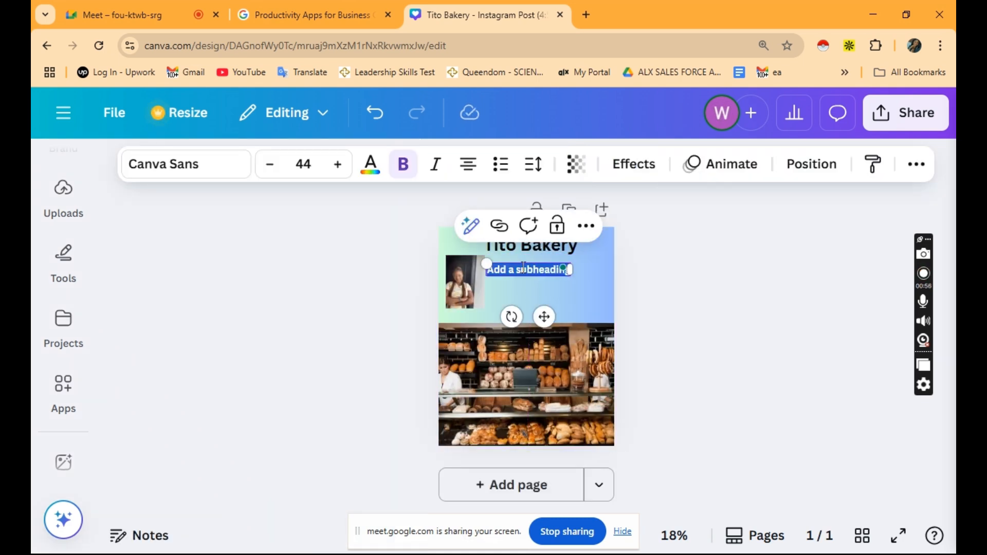
key("BackSpace")
type("A bakery")
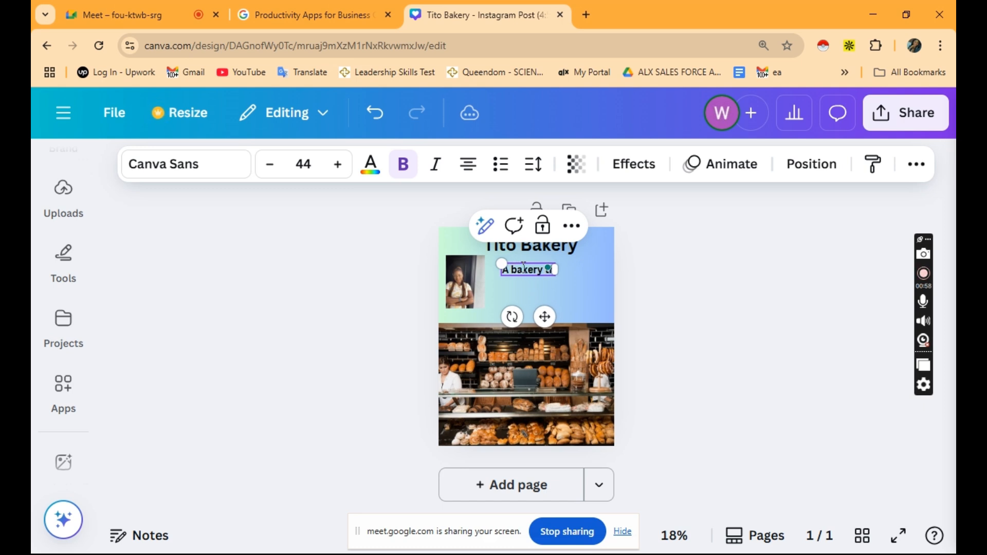
type(" that lgnite")
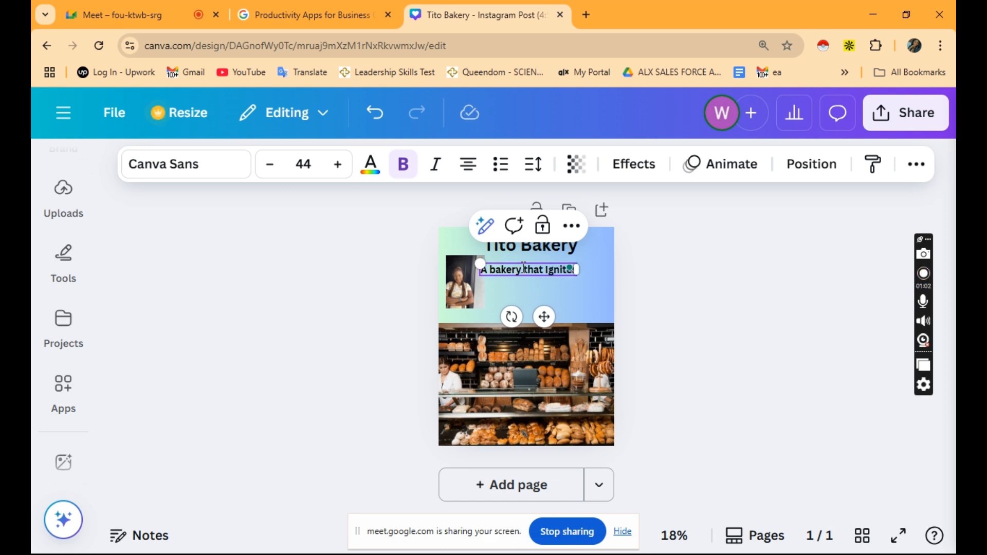
type("s")
left_click(588, 285)
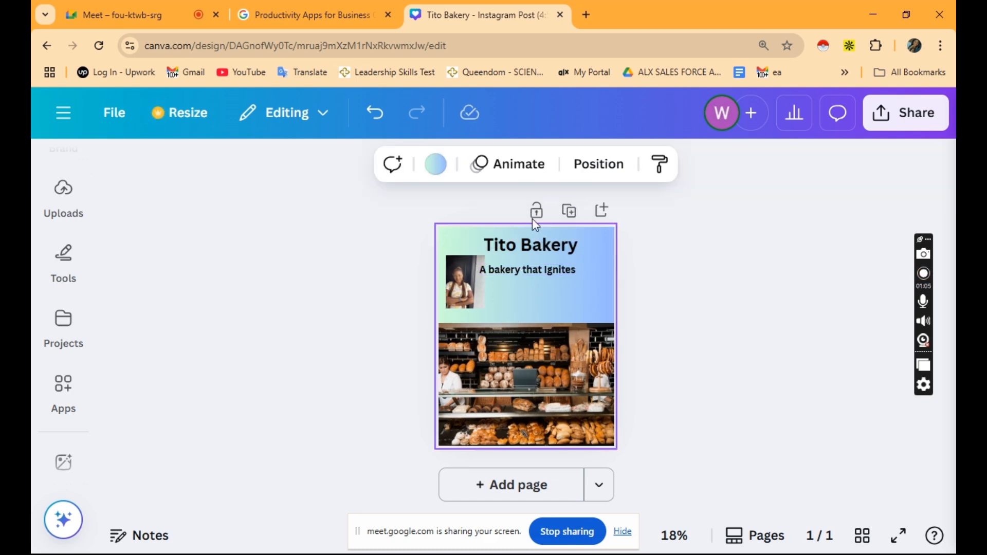
left_click(499, 166)
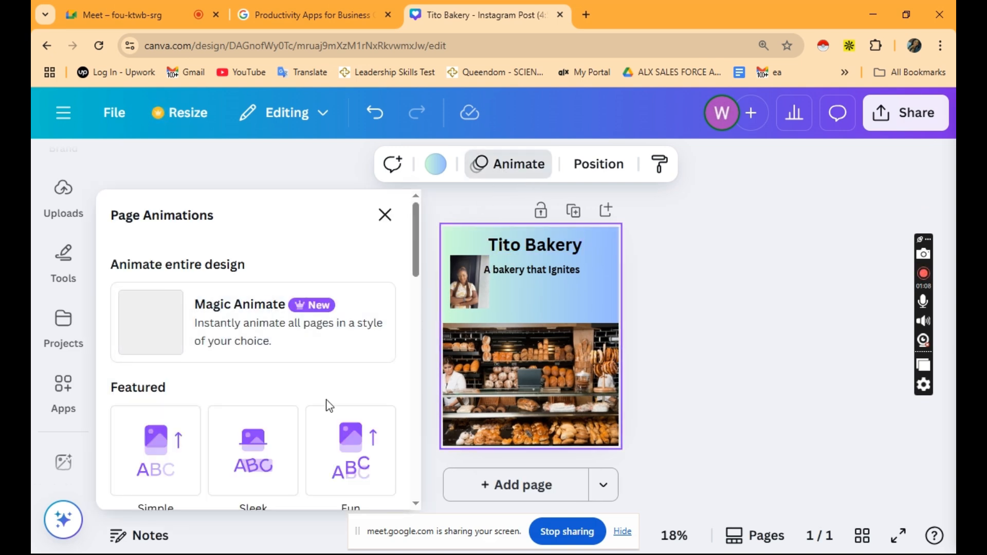
left_click(507, 271)
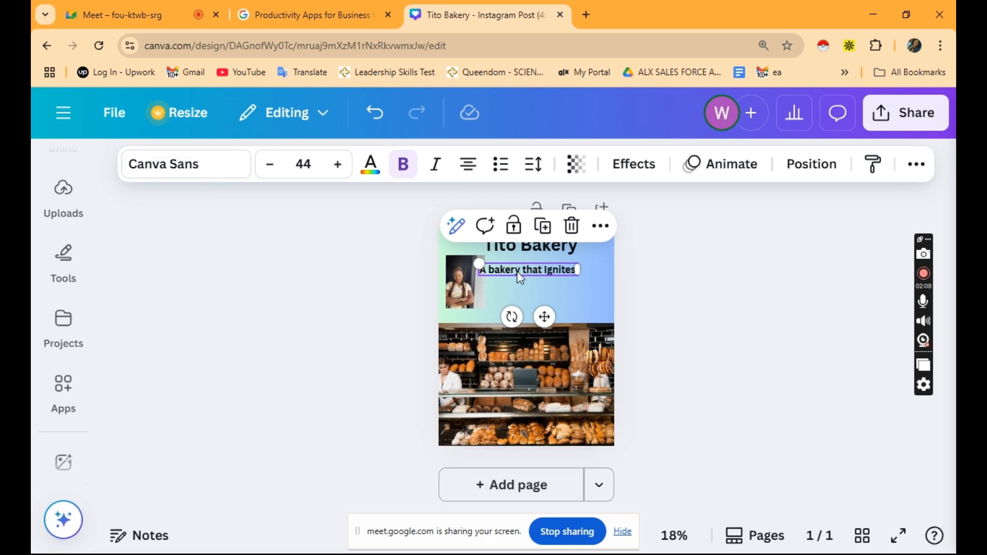
Highlight all of the tagline's text for restyling.
double_click(504, 269)
left_click(551, 283)
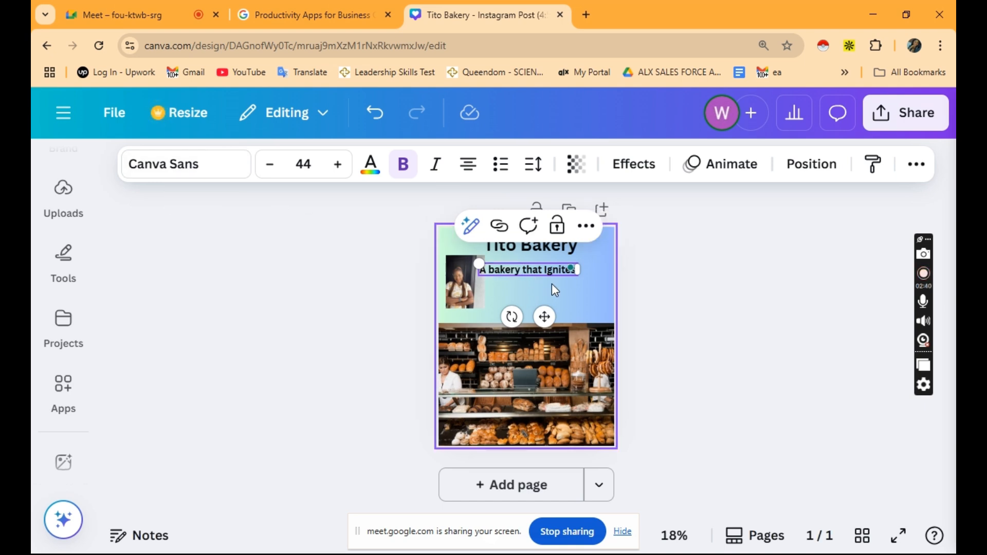
left_click(527, 269)
key("ctrl+a")
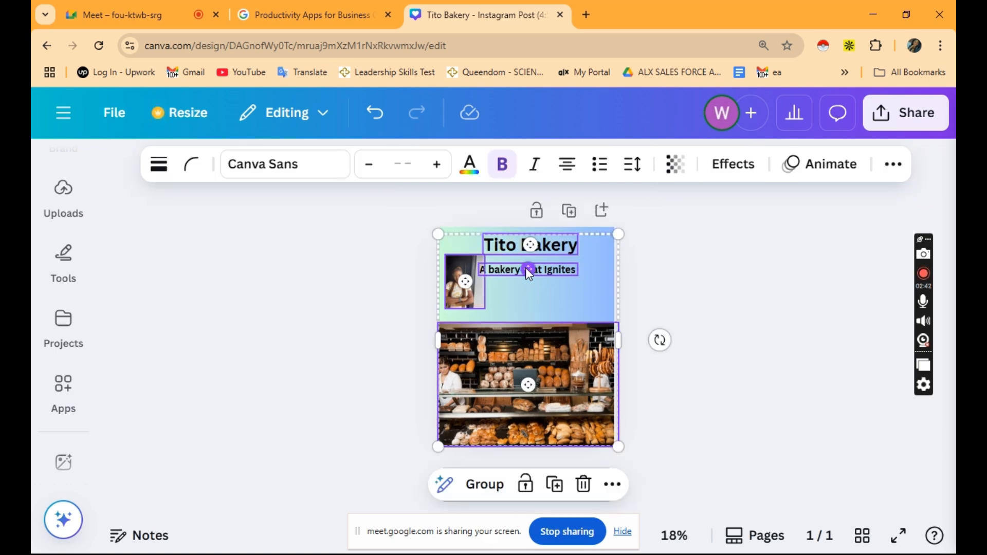
left_click(355, 304)
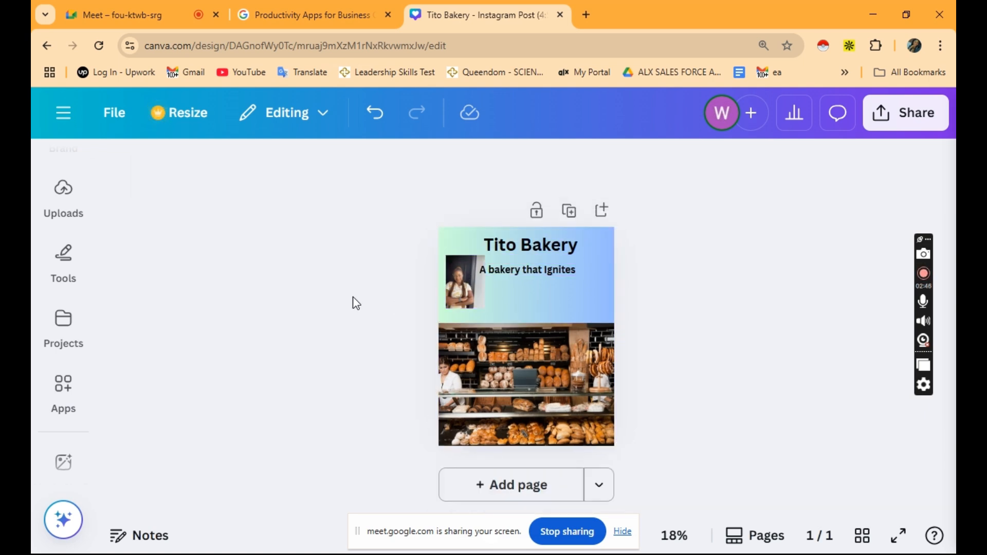
left_click(528, 277)
double_click(528, 278)
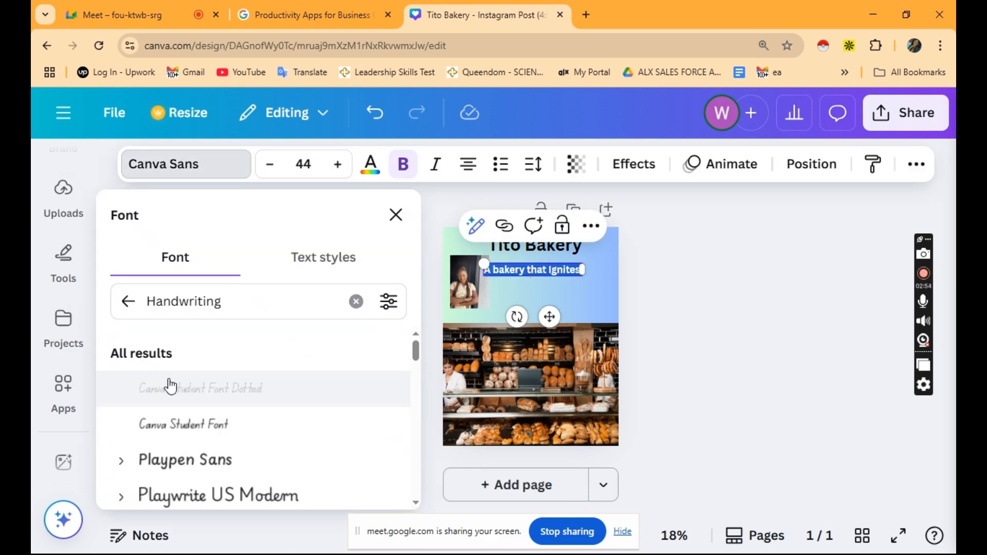
Set the tagline in the Leckerli One script font at size 42.
scroll(177, 451, "down", 2)
left_click(219, 410)
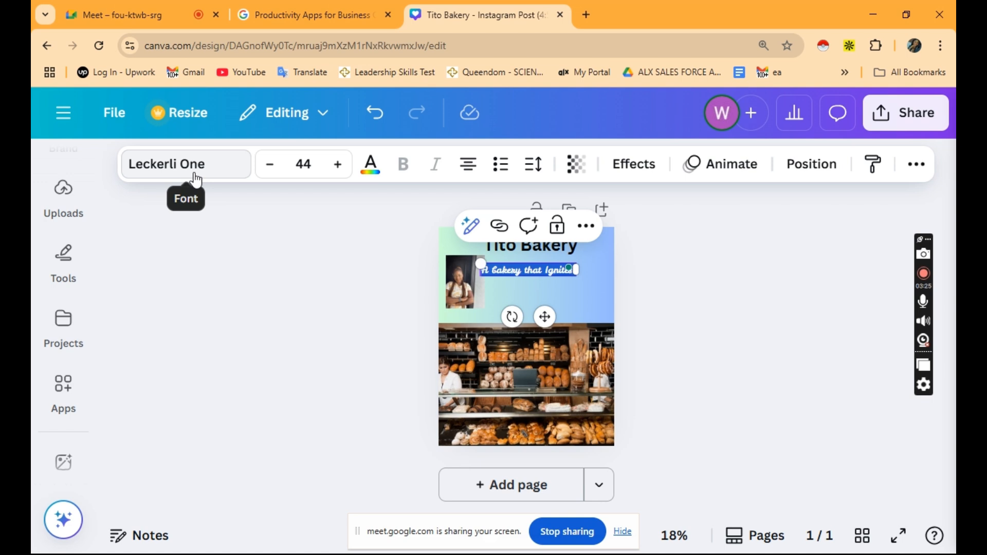
left_click(315, 166)
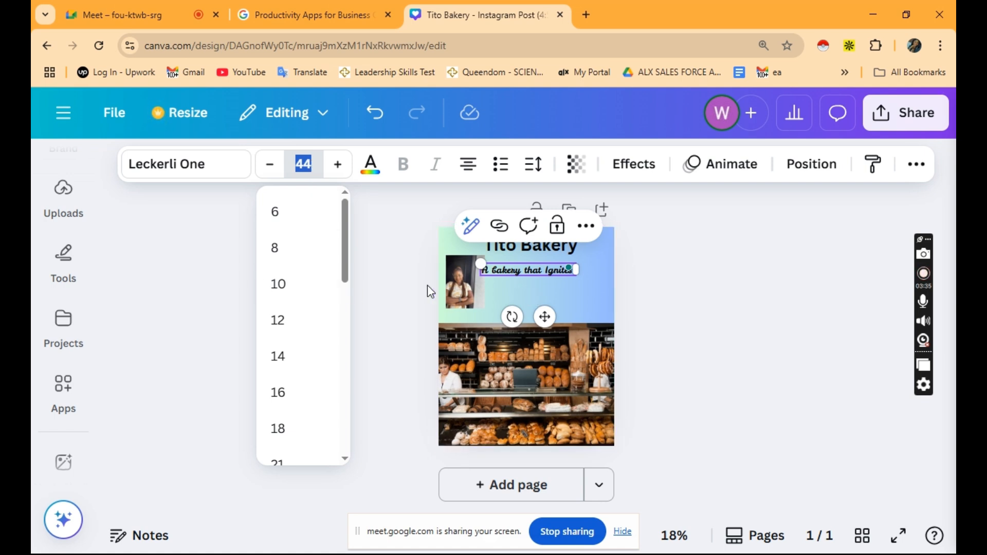
type("42")
key("Return")
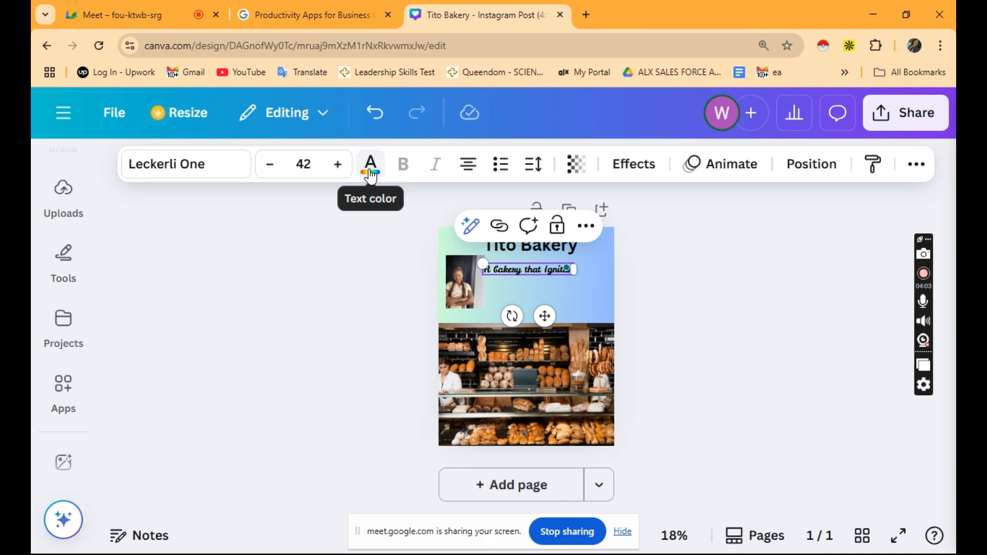
Colour the Tito Bakery title with the brown swatch from Photo colors.
left_click(505, 292)
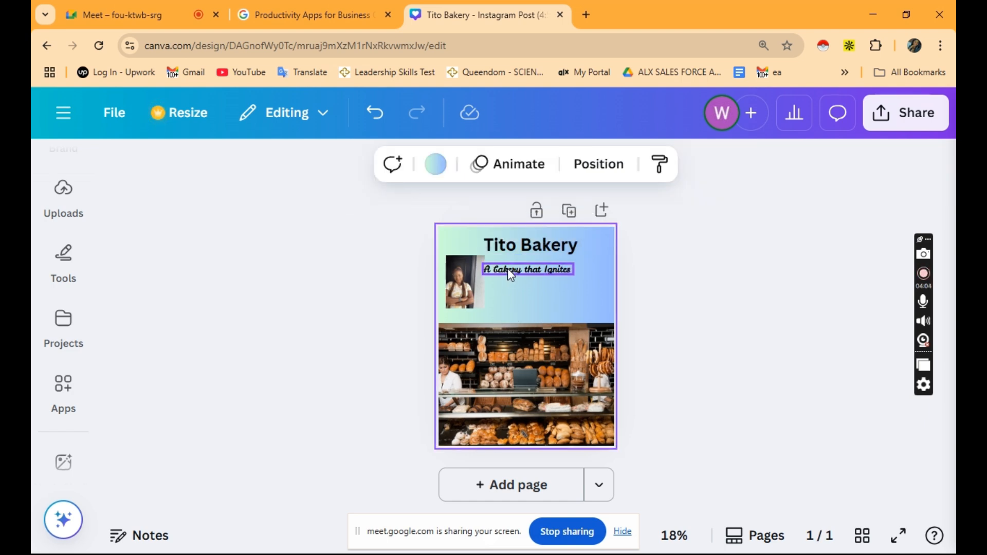
double_click(508, 268)
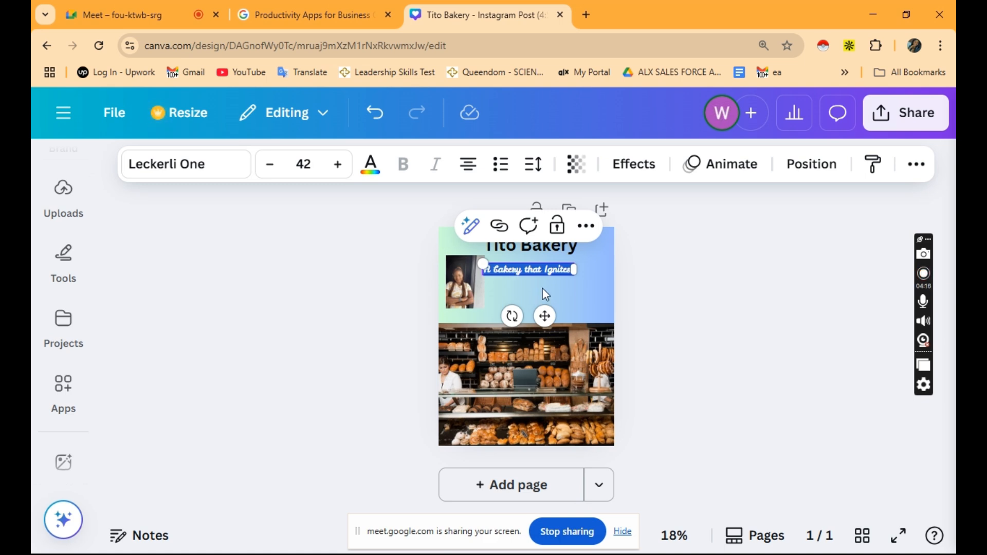
double_click(530, 246)
left_click(371, 164)
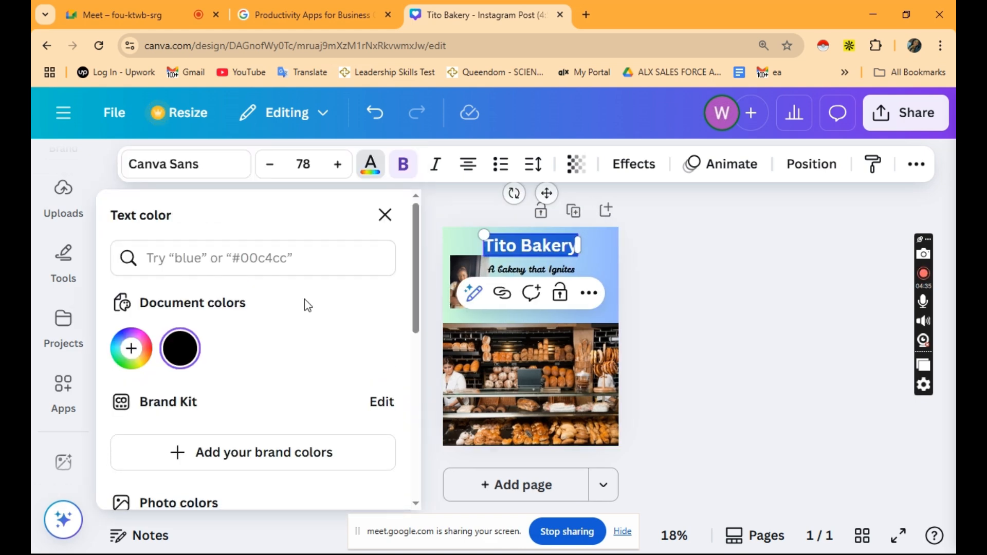
scroll(308, 306, "down", 3)
left_click(278, 406)
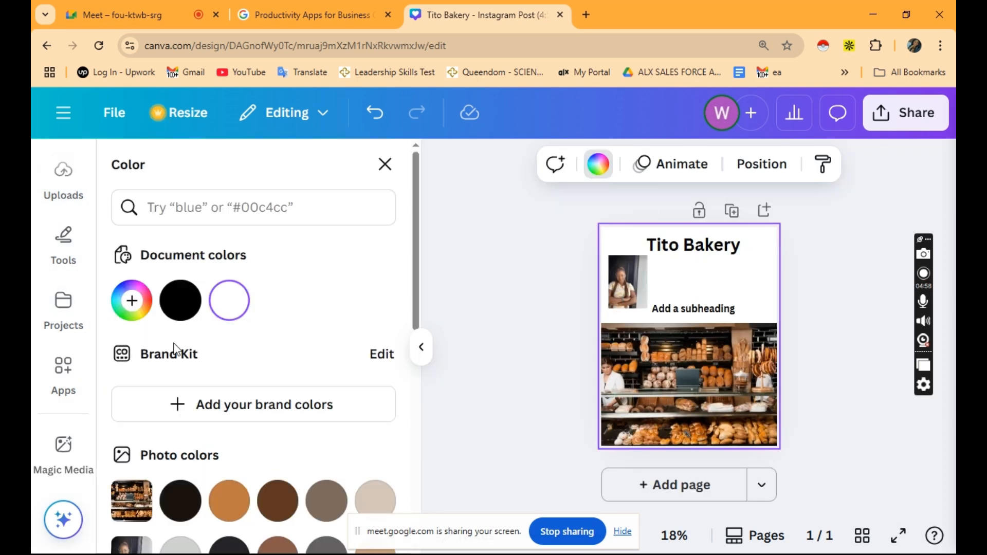
scroll(146, 329, "down", 2)
scroll(144, 325, "down", 3)
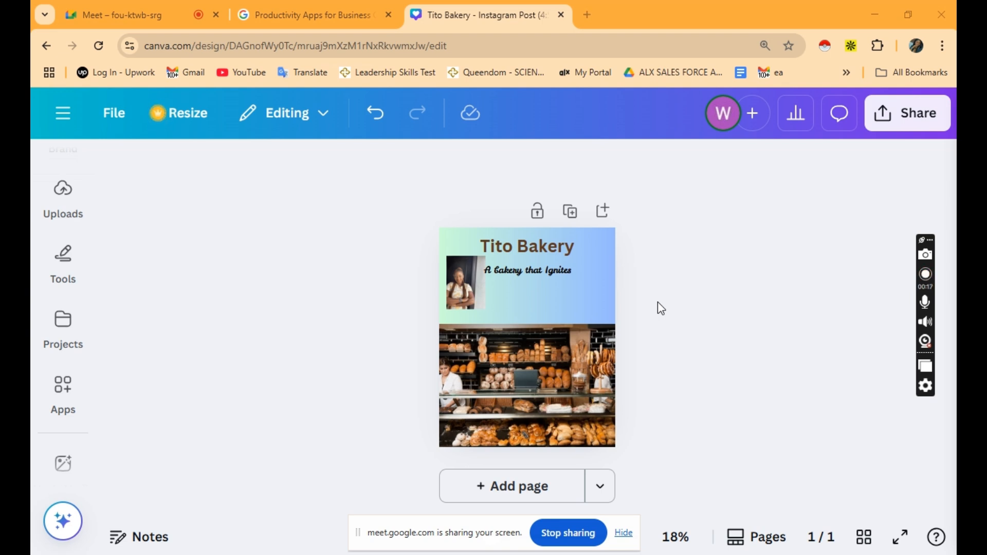
Make the page background black.
left_click(599, 286)
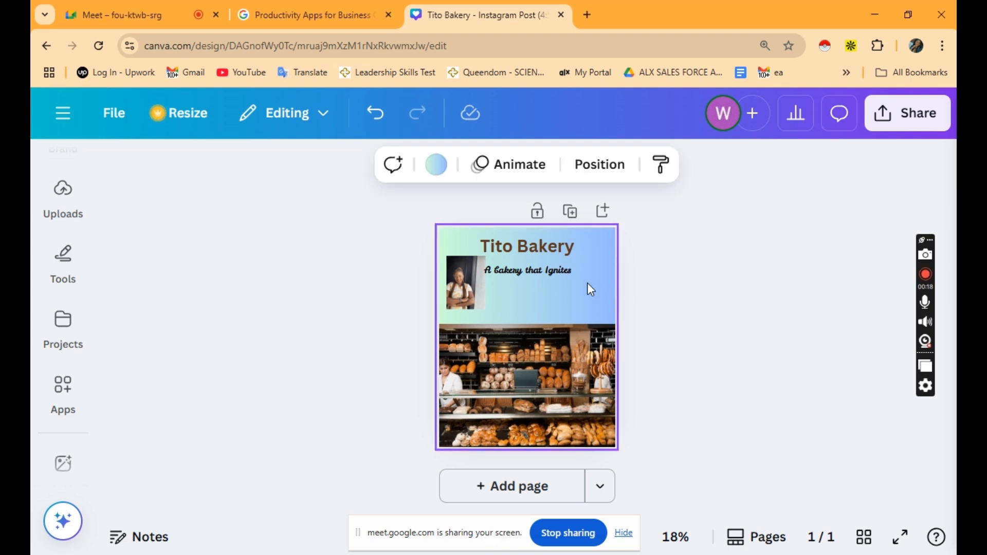
left_click(445, 173)
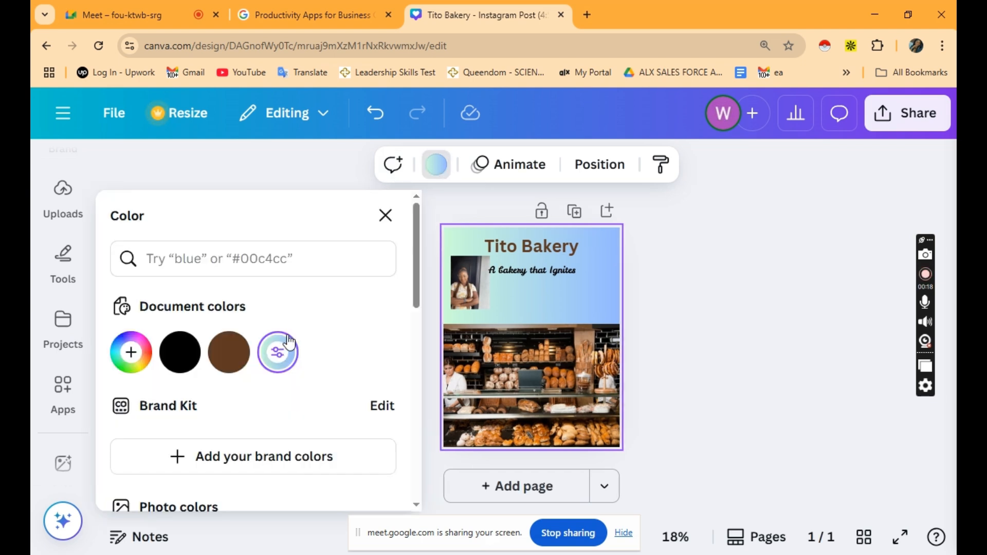
left_click(178, 360)
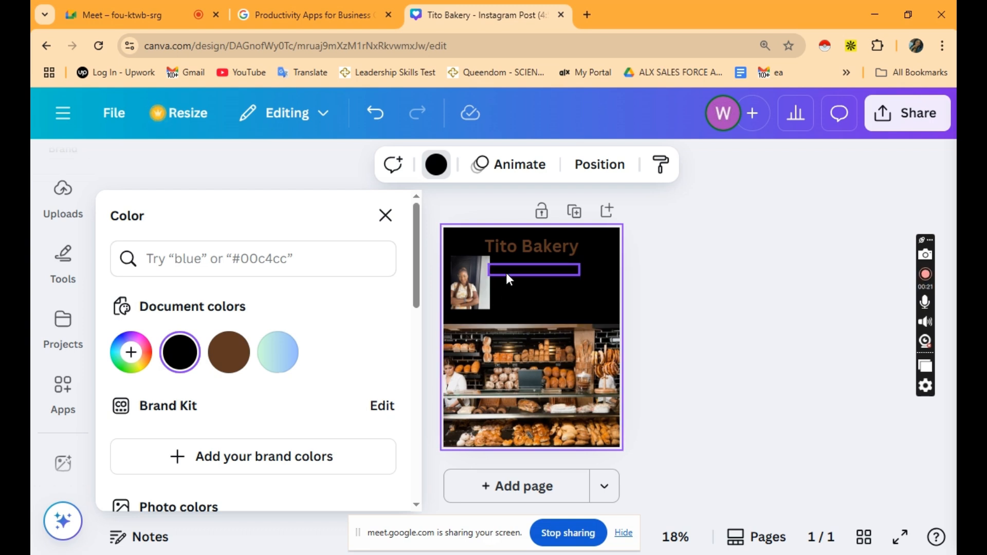
Colour the 'A bakery that Ignites' tagline lime green.
left_click(507, 274)
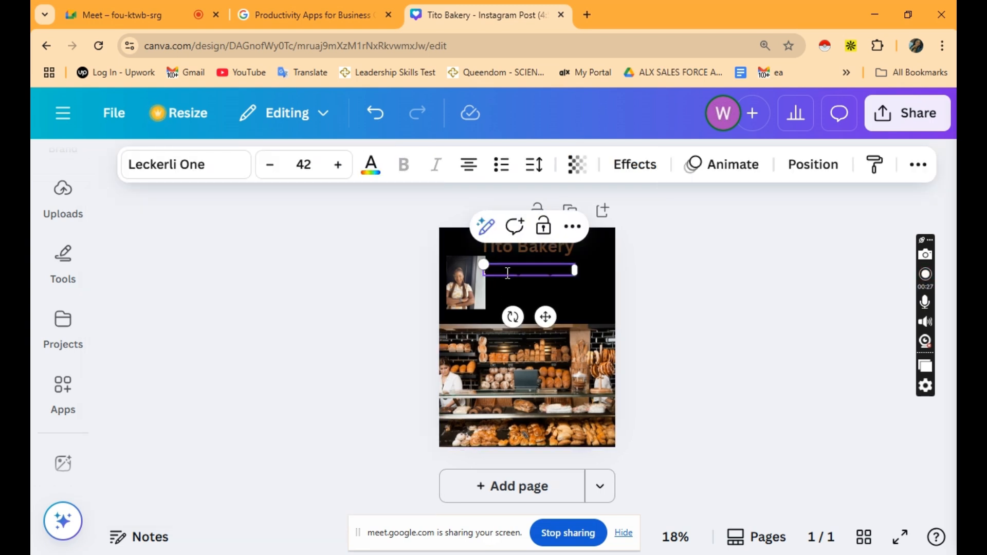
double_click(508, 273)
left_click(370, 166)
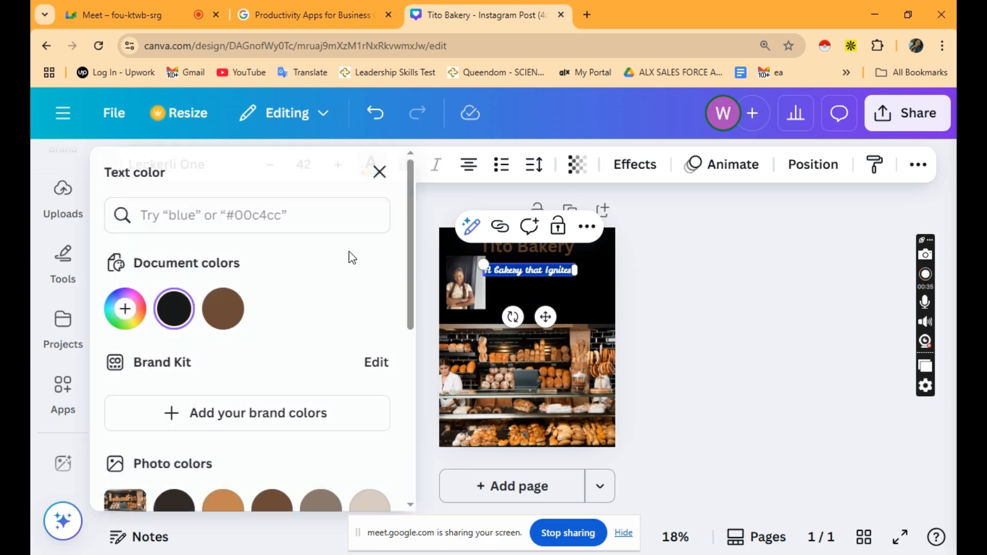
scroll(214, 318, "down", 4)
left_click(183, 423)
scroll(226, 377, "down", 2)
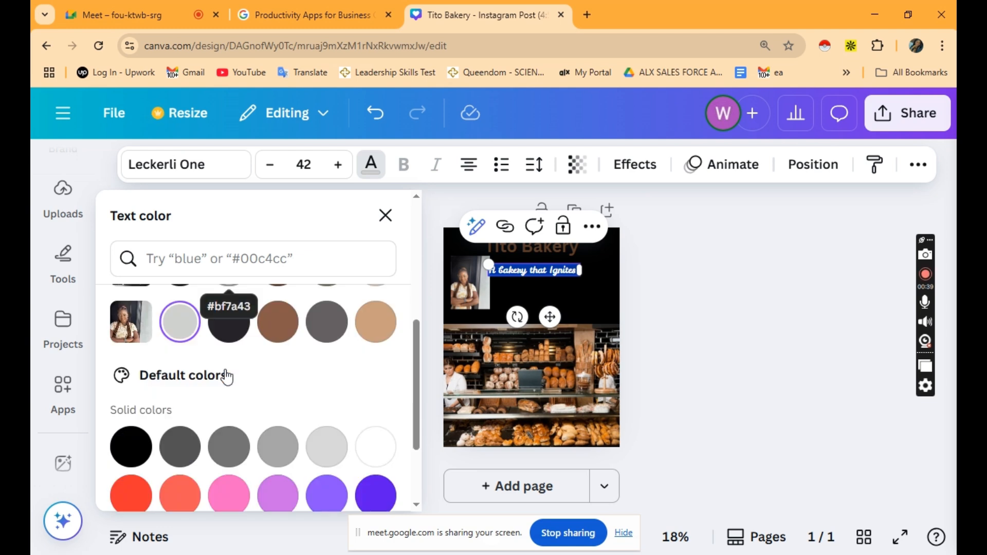
scroll(227, 376, "down", 3)
left_click(237, 493)
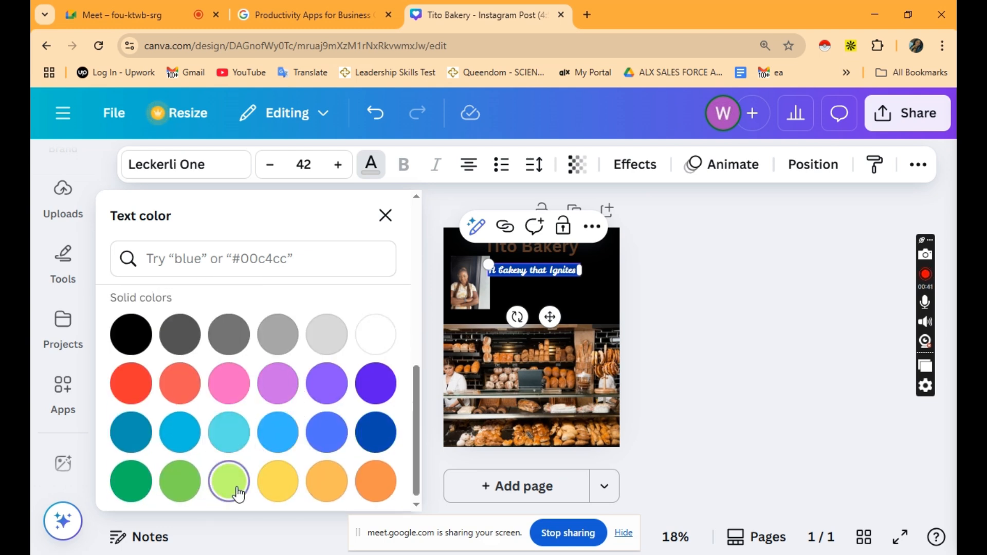
Make the Tito Bakery title lime green using the Document colors swatch.
left_click(532, 246)
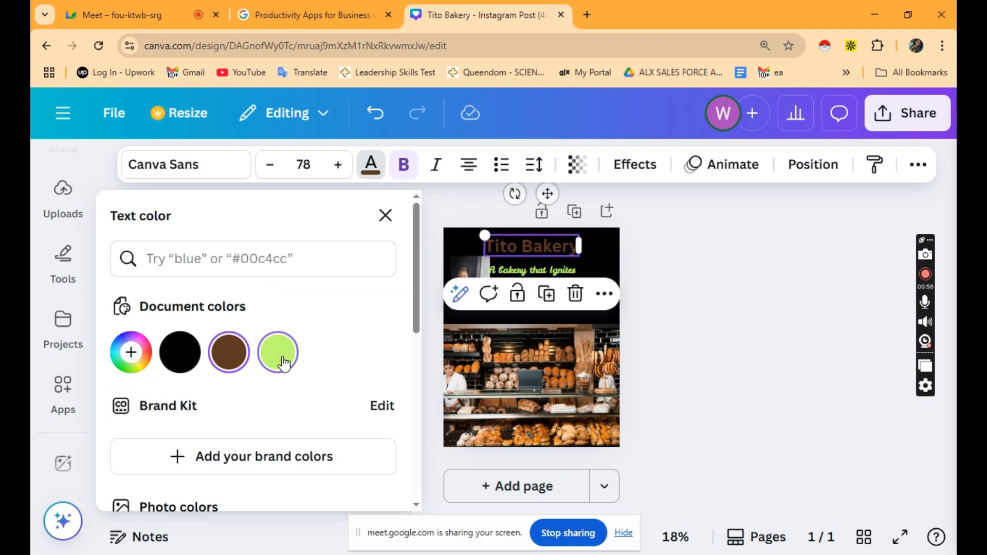
left_click(285, 364)
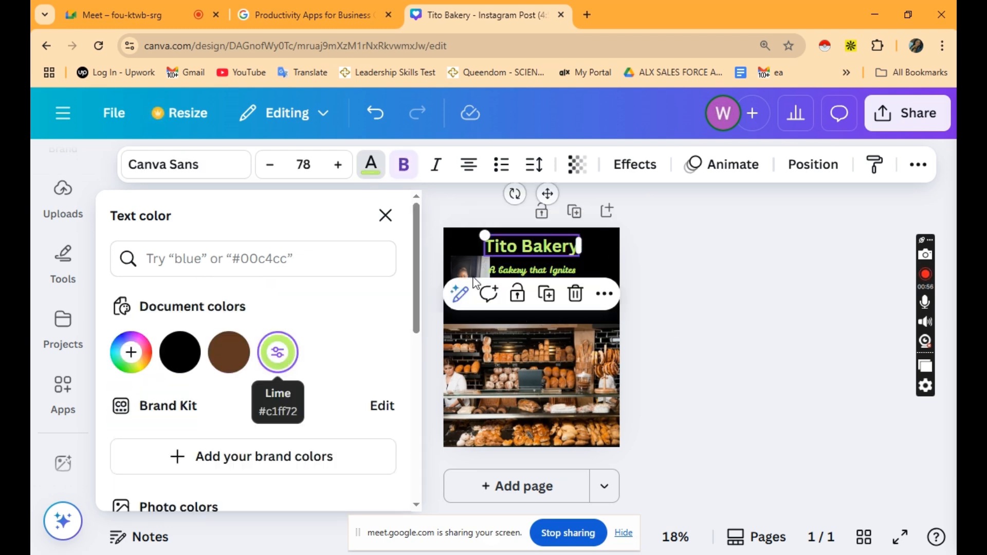
left_click(674, 263)
left_click(673, 264)
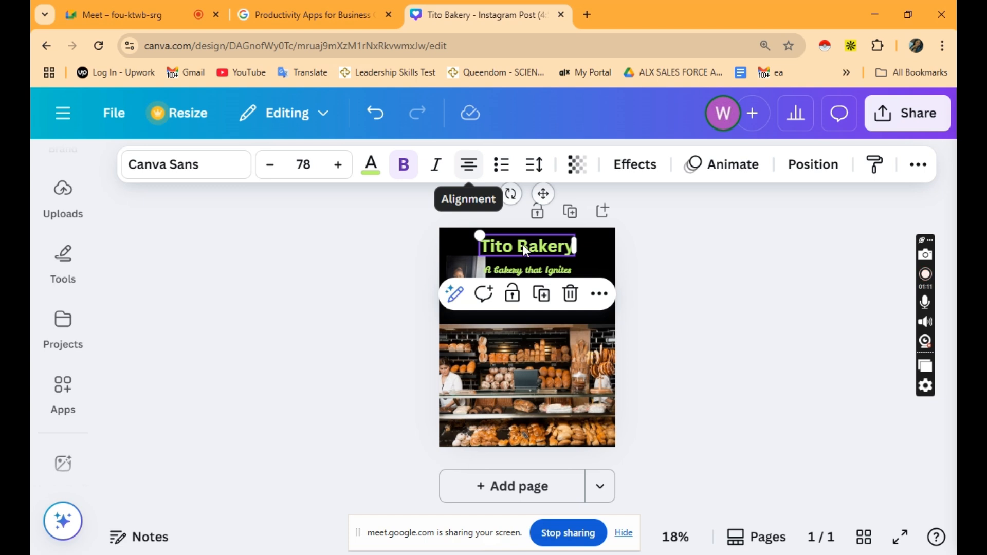
Make the Tito Bakery title italic with a bullet in front.
key("ctrl+a")
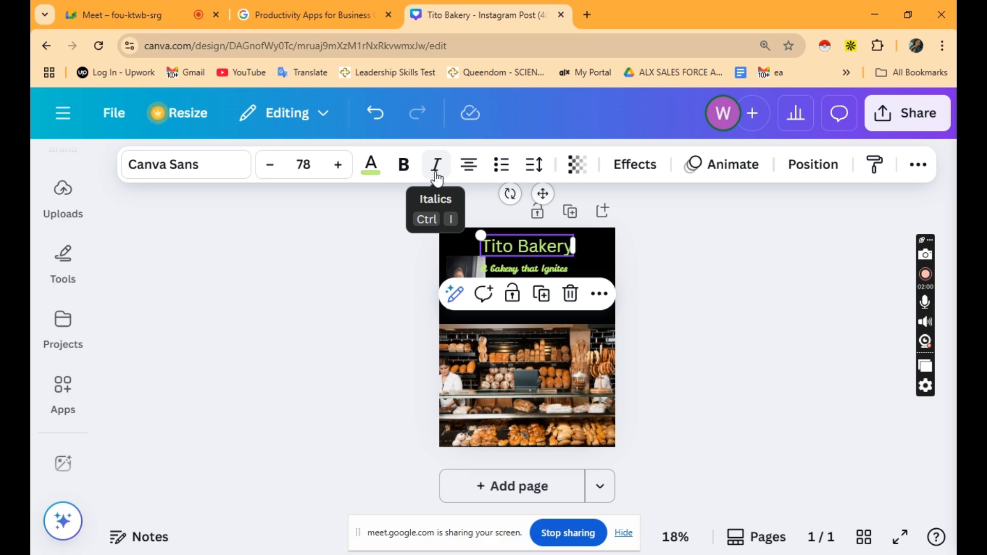
left_click(436, 165)
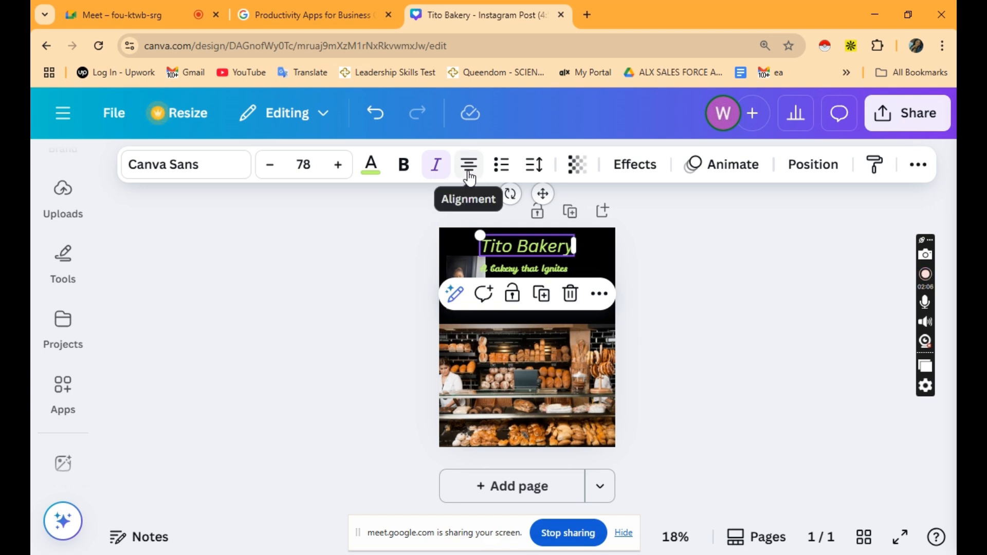
left_click(501, 164)
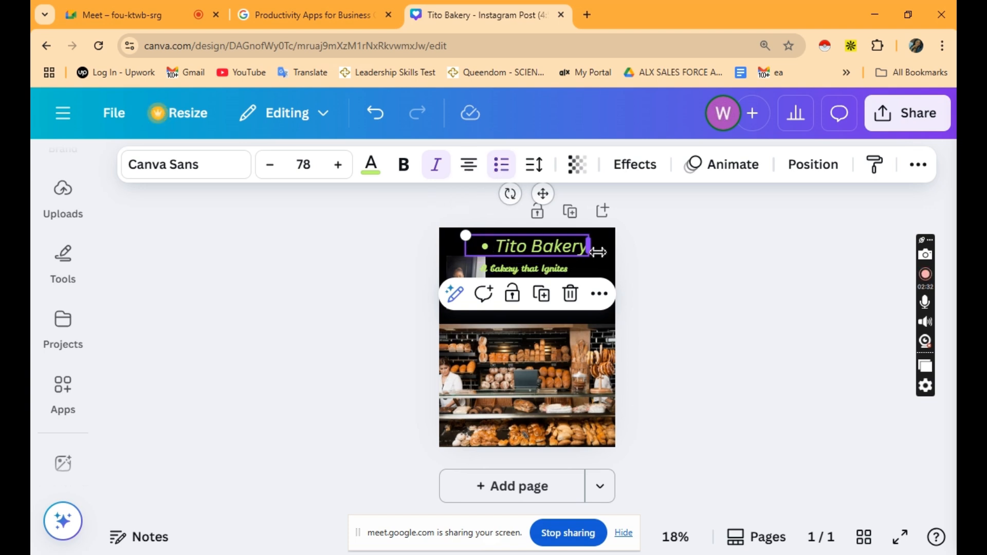
Remove the stray bullet line from the text box and bring up the title's animations.
left_click(581, 250)
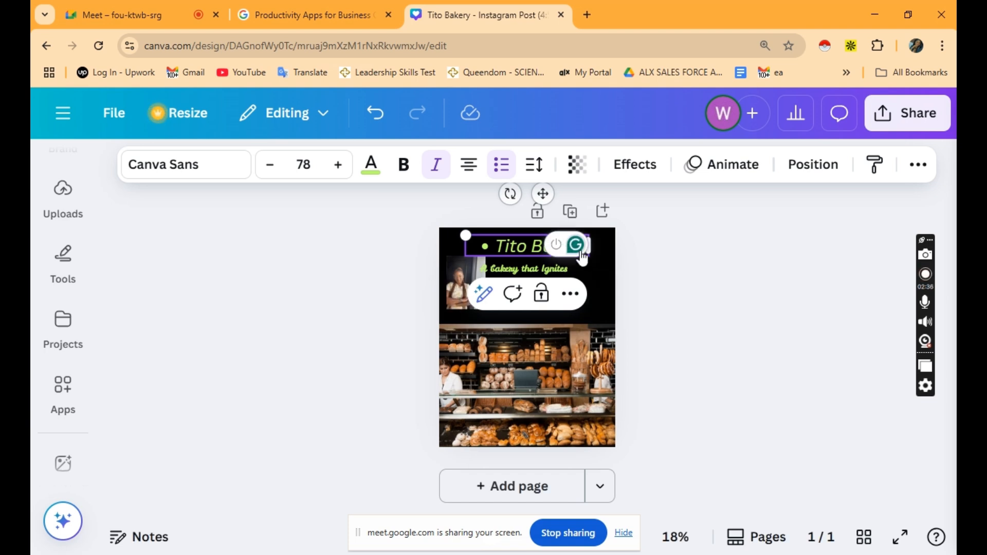
key("Escape")
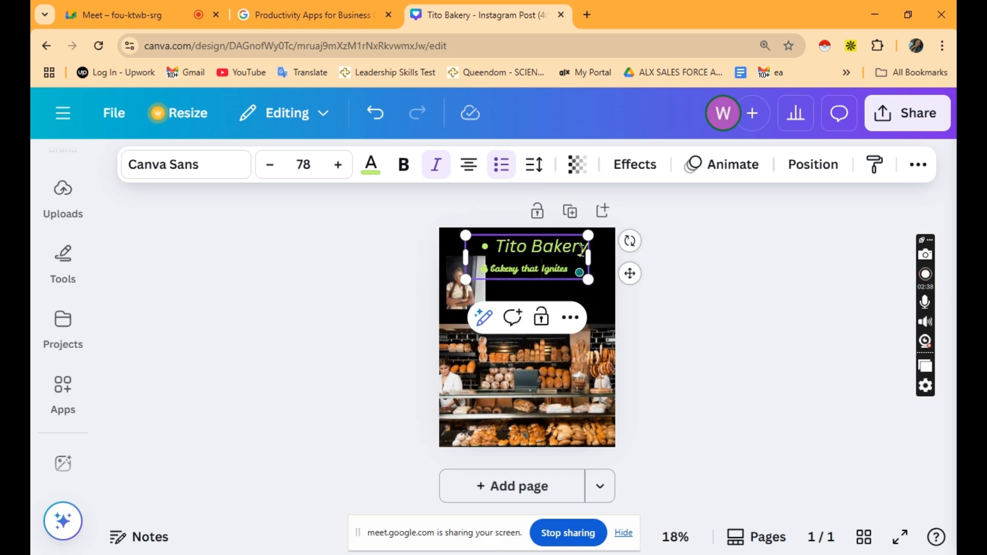
key("BackSpace")
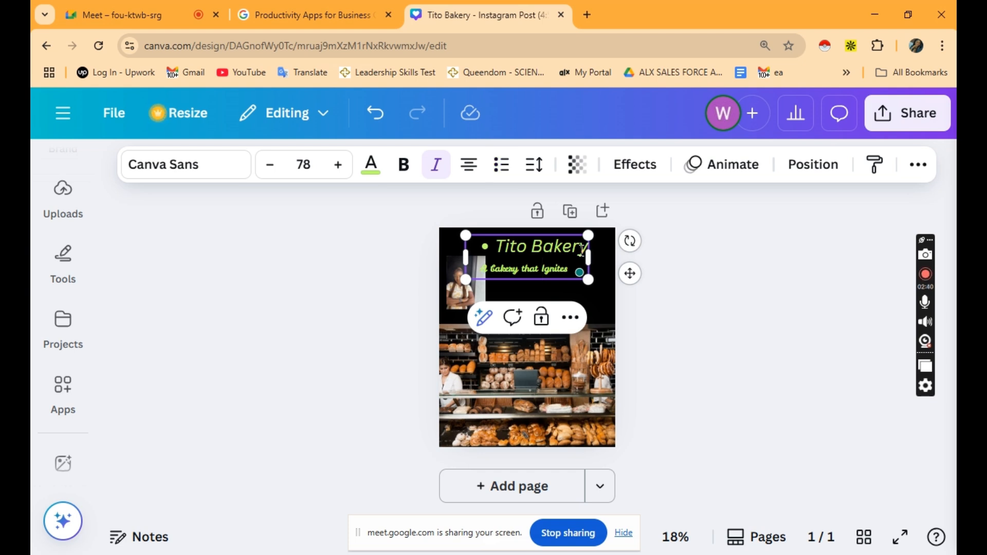
key("Return")
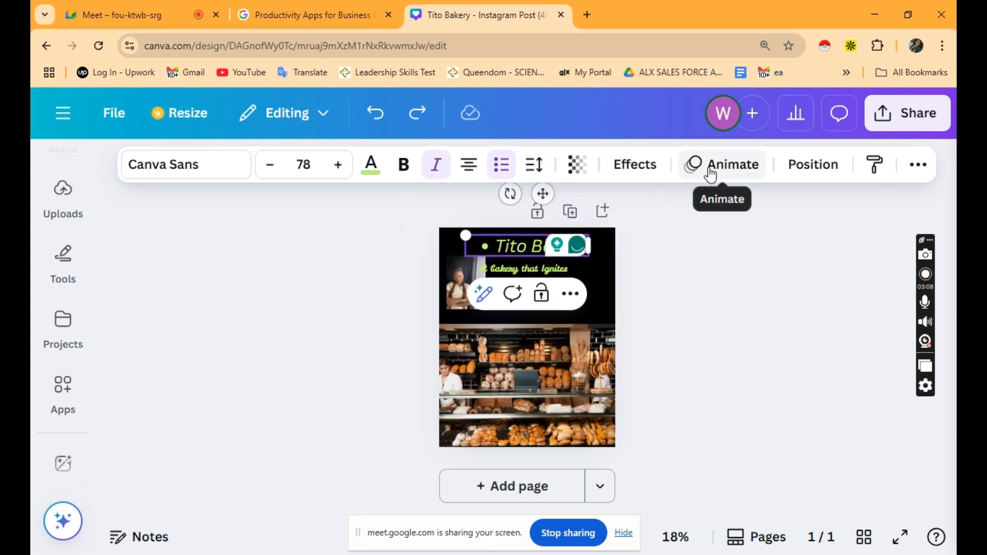
left_click(712, 175)
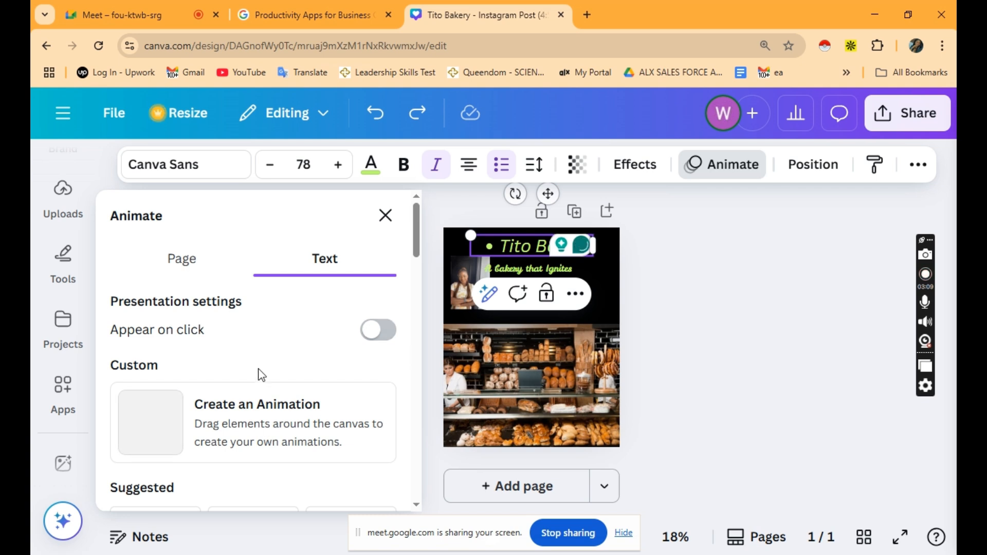
Preview Block, Burst and Bounce animations on the title, then show the tagline's Position options.
scroll(259, 375, "down", 5)
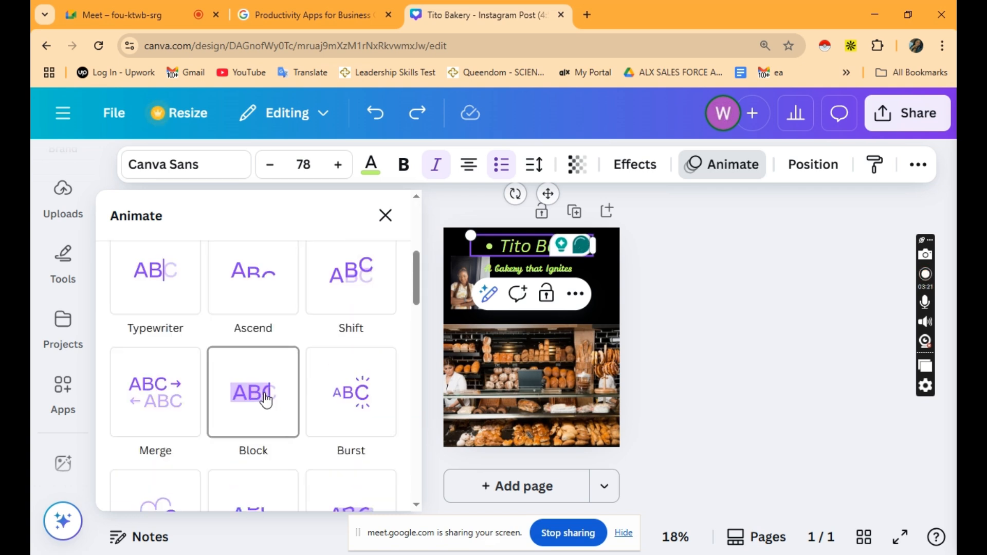
scroll(266, 400, "down", 1)
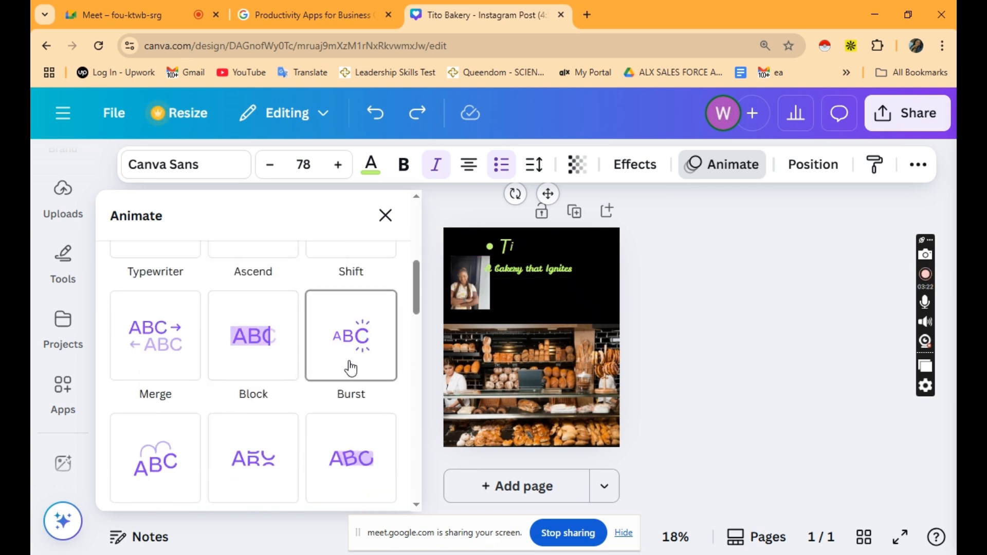
scroll(214, 464, "down", 2)
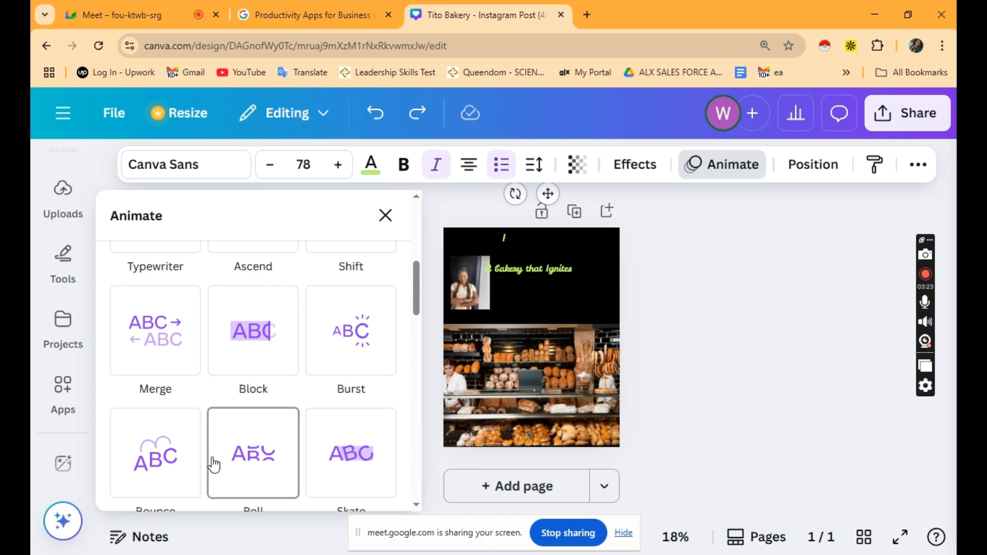
scroll(214, 464, "up", 1)
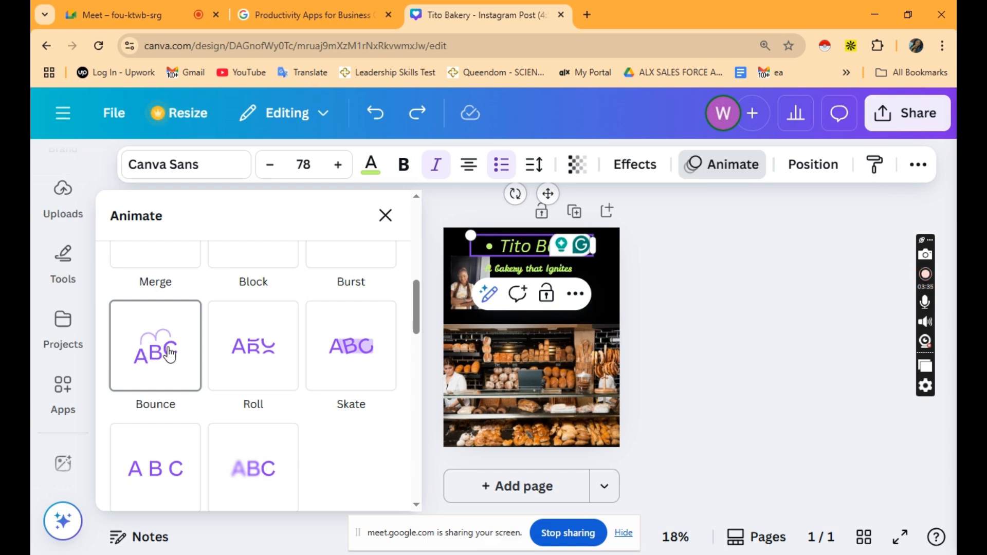
left_click(520, 283)
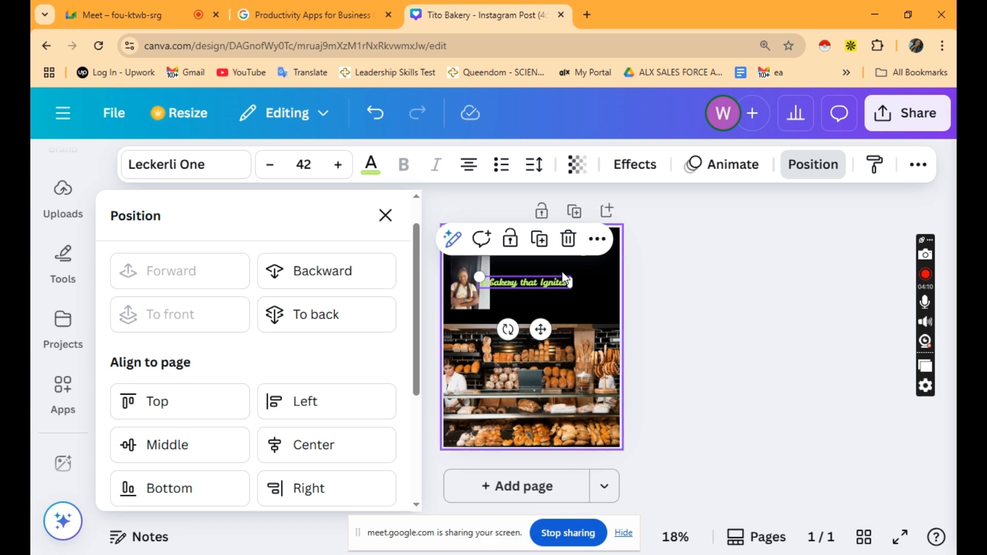
Move the tagline one layer backward under Arrange so the photo partly covers it.
left_click(811, 170)
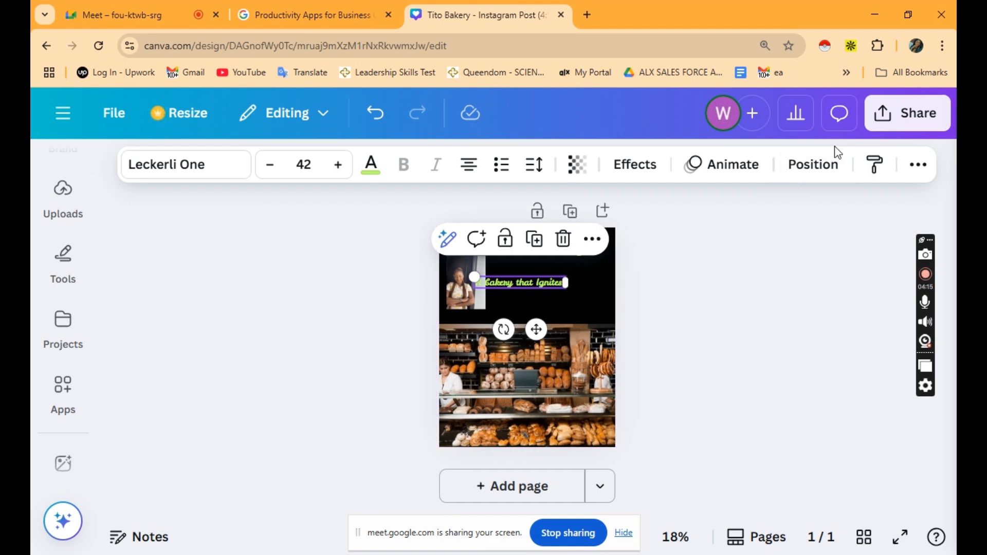
left_click(810, 167)
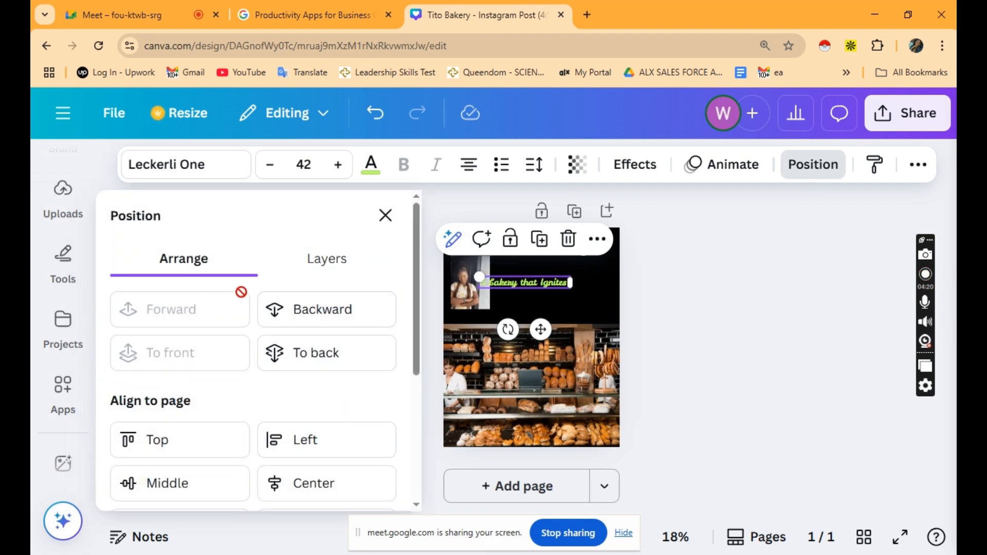
left_click(338, 319)
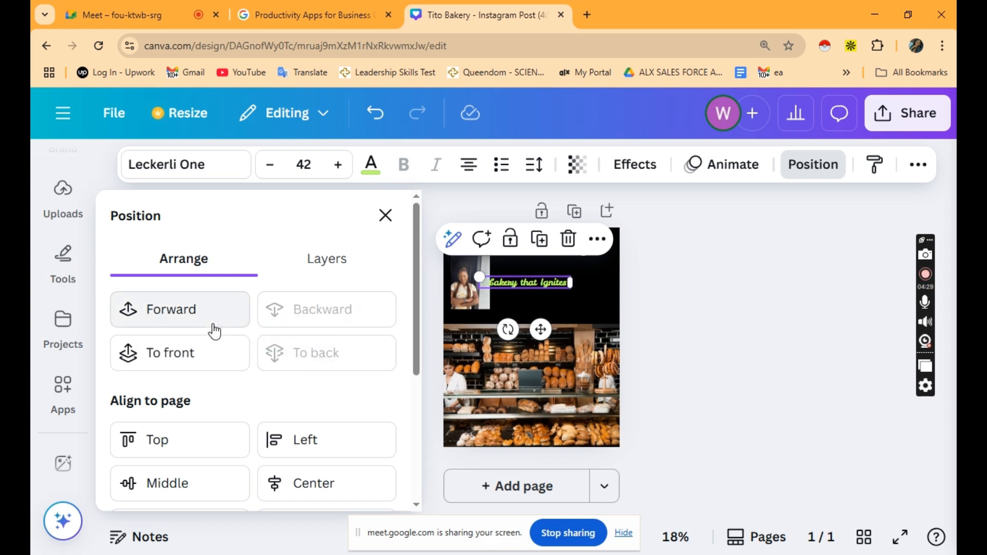
key("Escape")
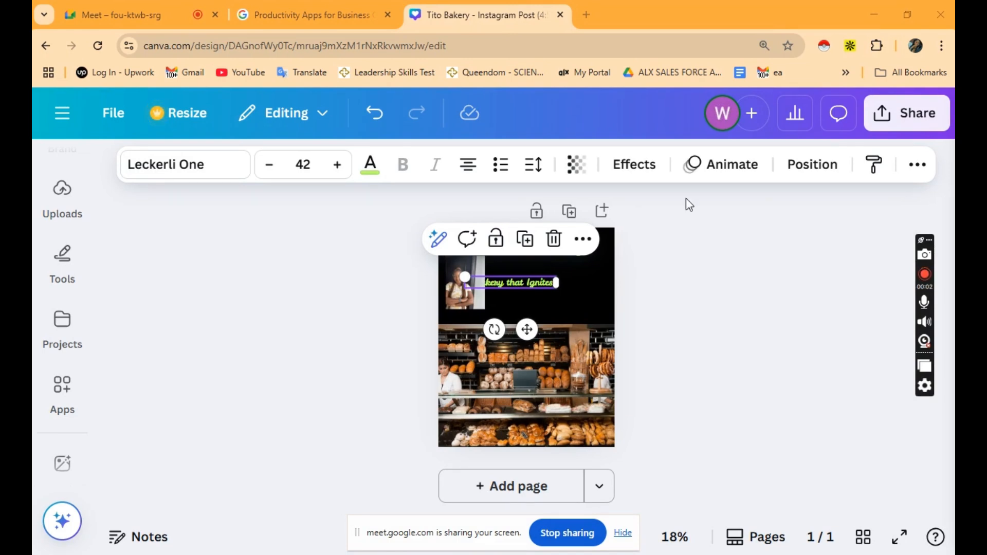
Switch the page background from black to the brown Photo colors swatch.
left_click(588, 275)
left_click(436, 164)
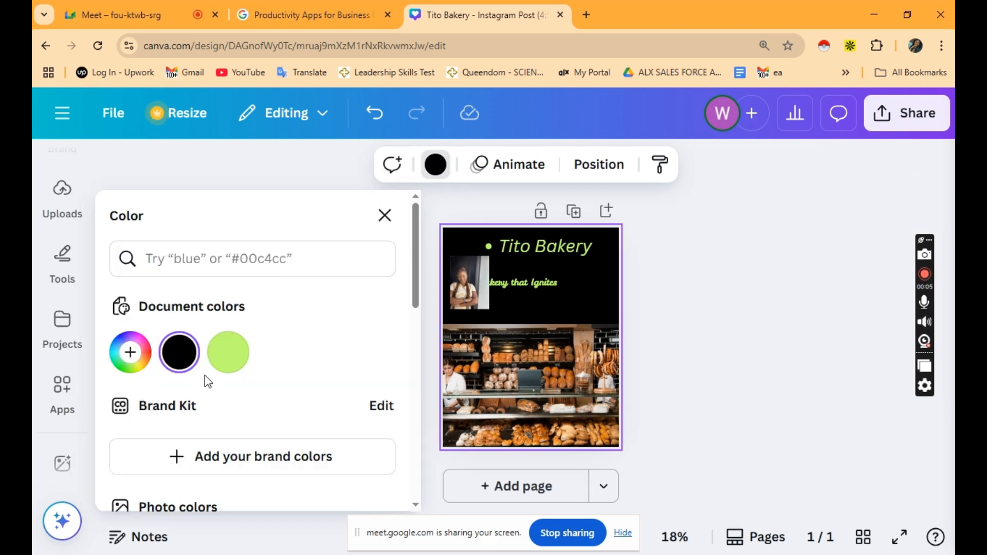
scroll(234, 360, "down", 4)
left_click(393, 359)
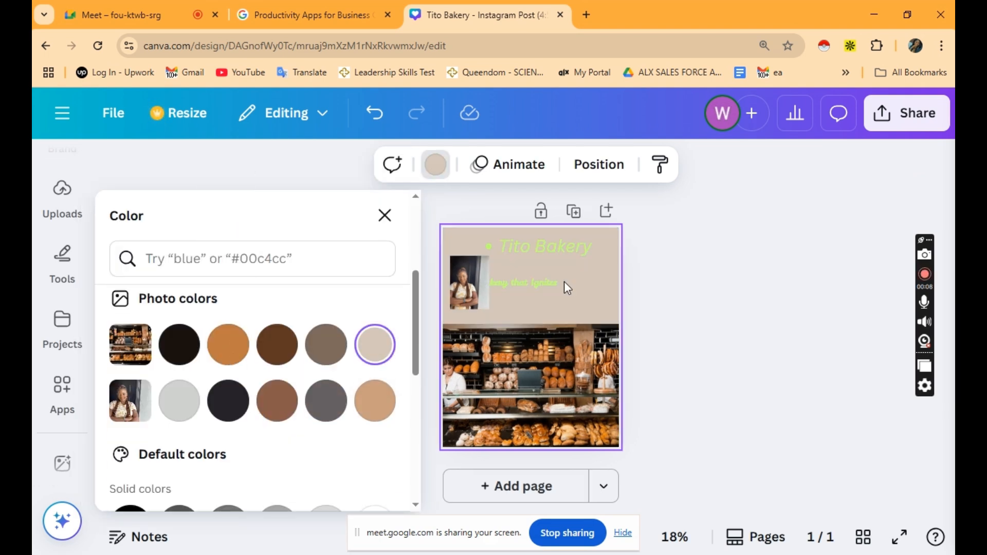
left_click(270, 408)
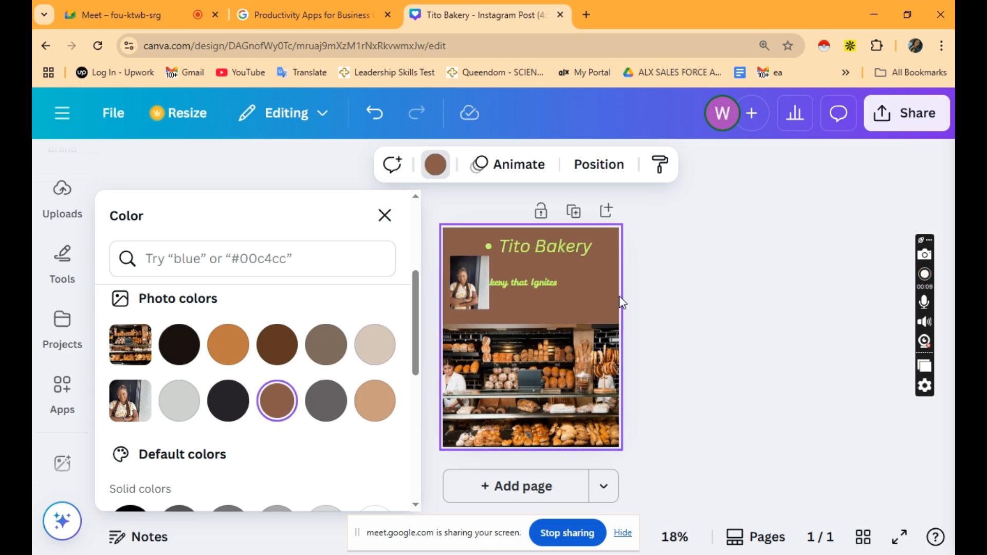
left_click(665, 293)
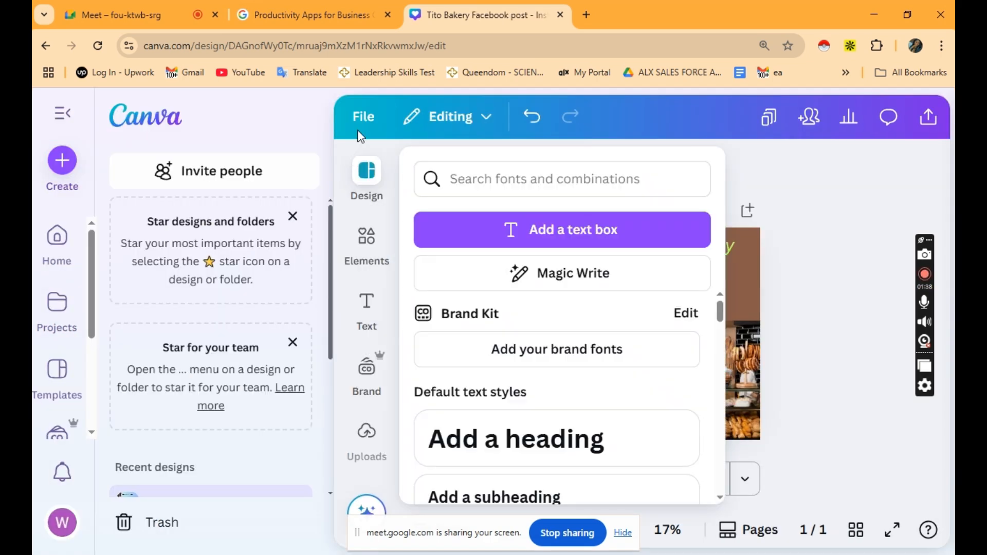
Check the 'Tito Bakery Facebook post' file details, then return to the Canva home page.
left_click(363, 116)
scroll(413, 313, "down", 3)
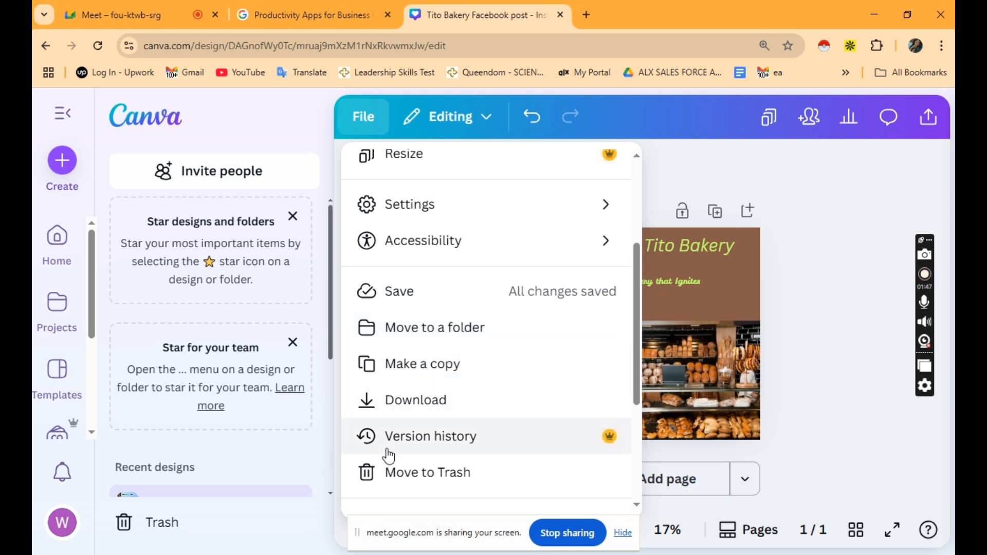
scroll(387, 453, "down", 2)
scroll(435, 419, "down", 1)
scroll(437, 420, "up", 6)
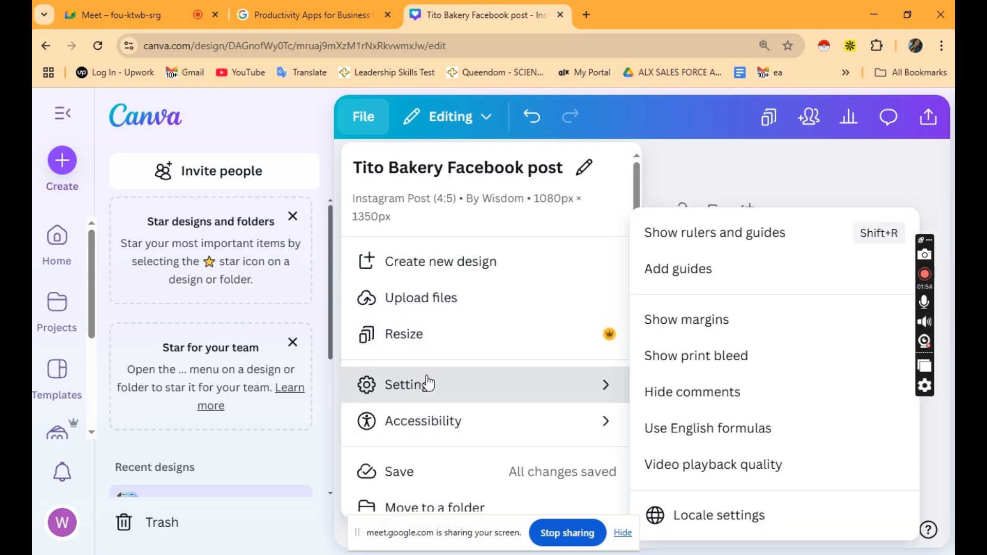
left_click(57, 253)
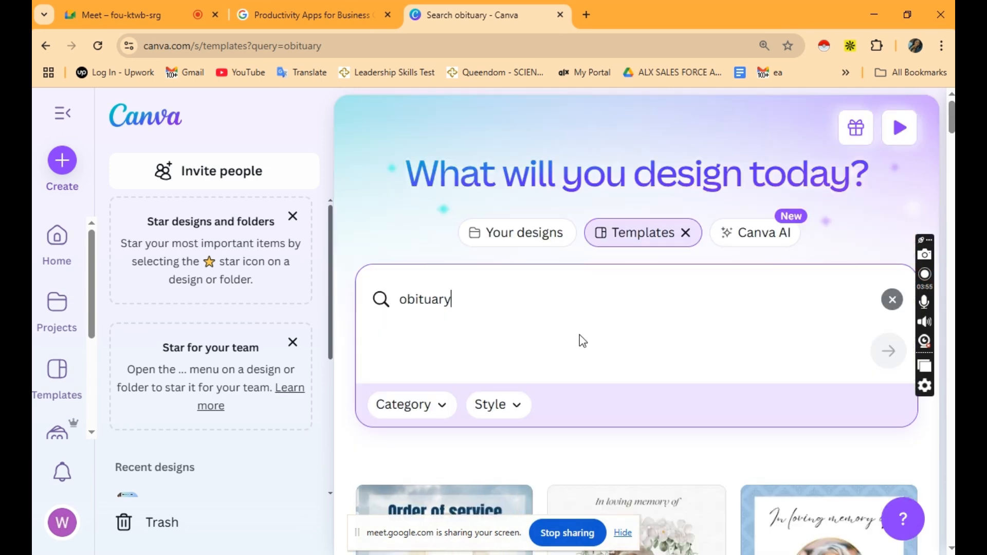
Search templates for 'obituary' and open the Light Brown Modern Memorial Poster.
left_click_drag(451, 300, 394, 296)
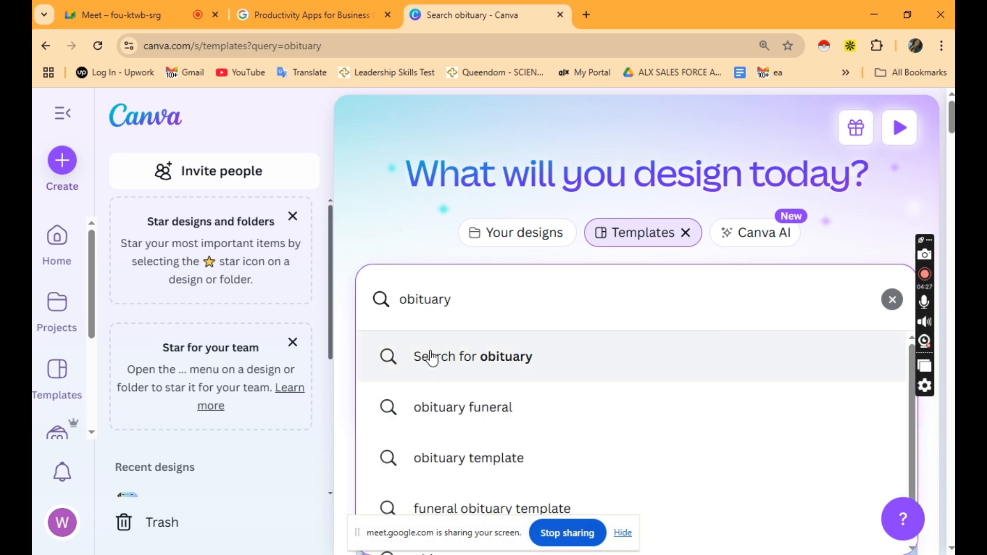
scroll(430, 378, "down", 1)
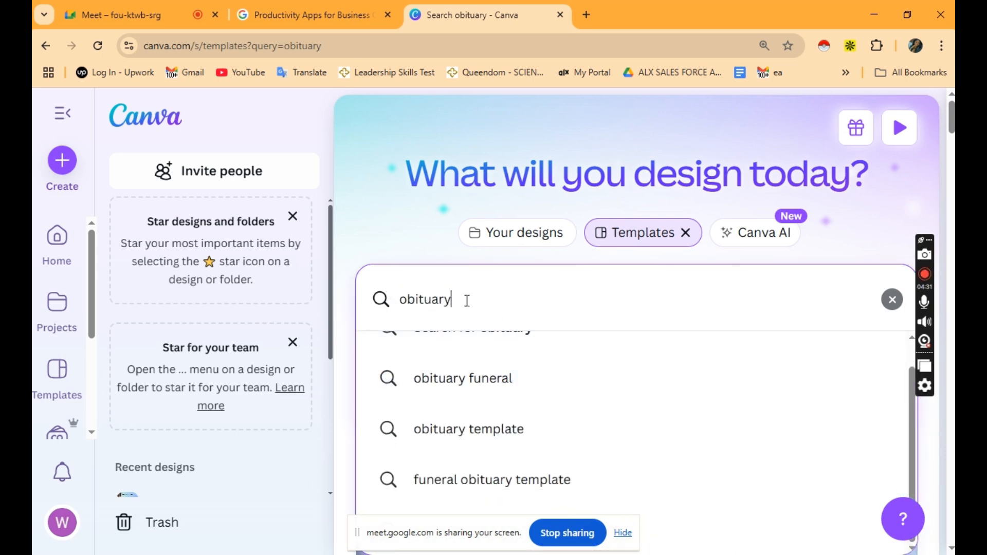
scroll(489, 379, "up", 1)
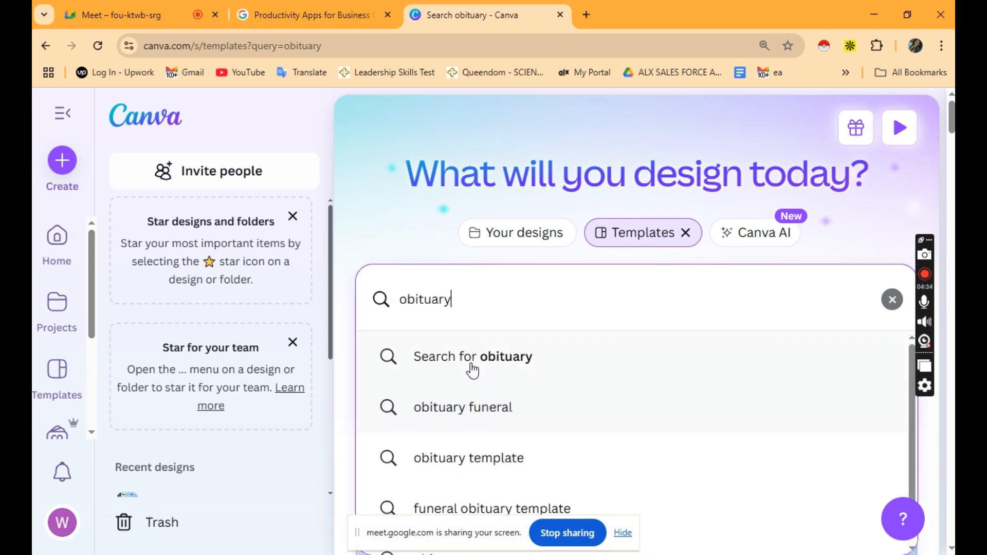
left_click(473, 370)
scroll(492, 334, "down", 5)
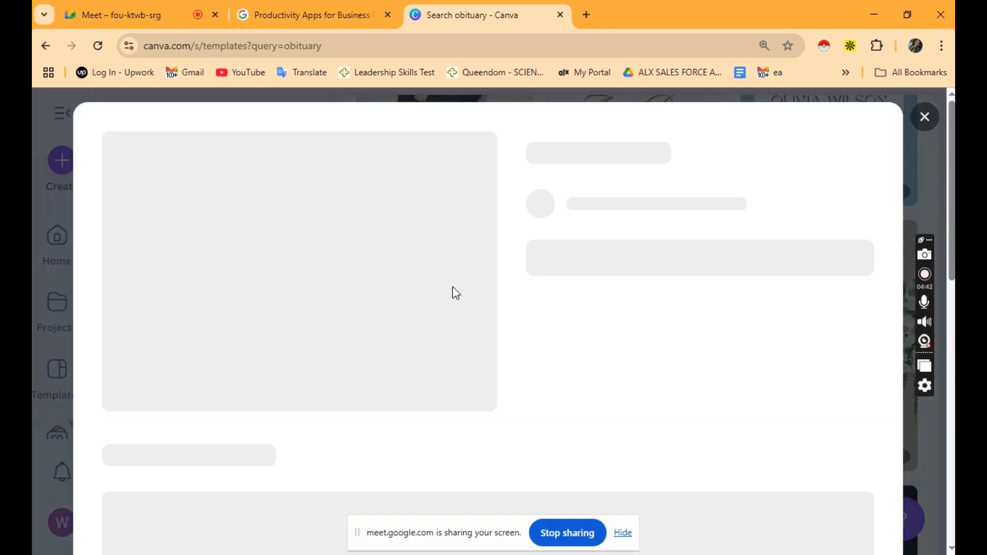
scroll(354, 361, "down", 2)
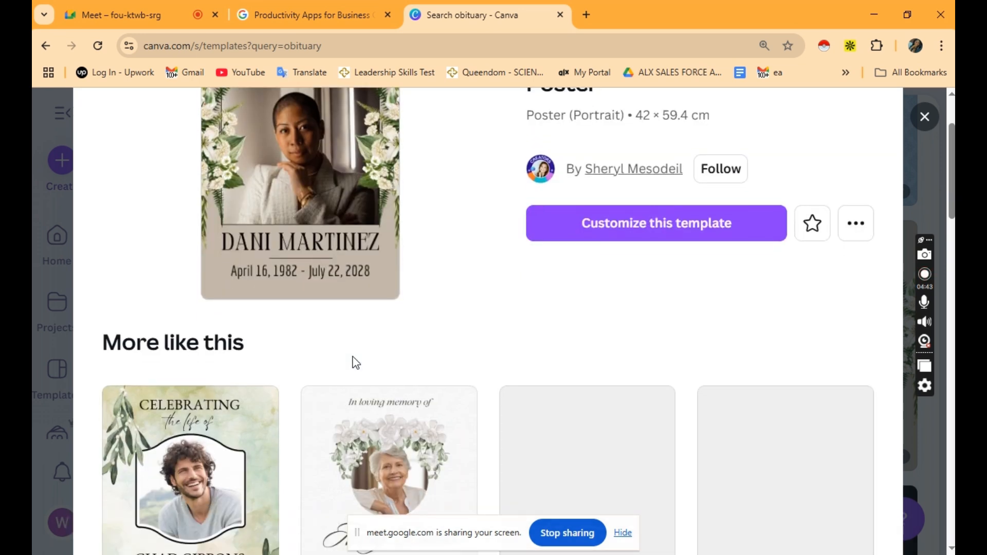
scroll(642, 288, "up", 2)
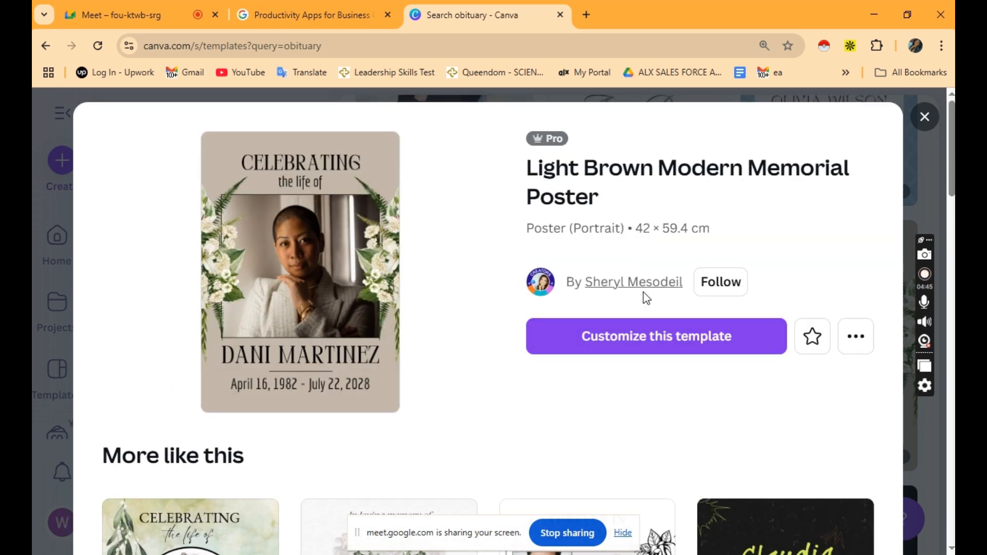
left_click(651, 344)
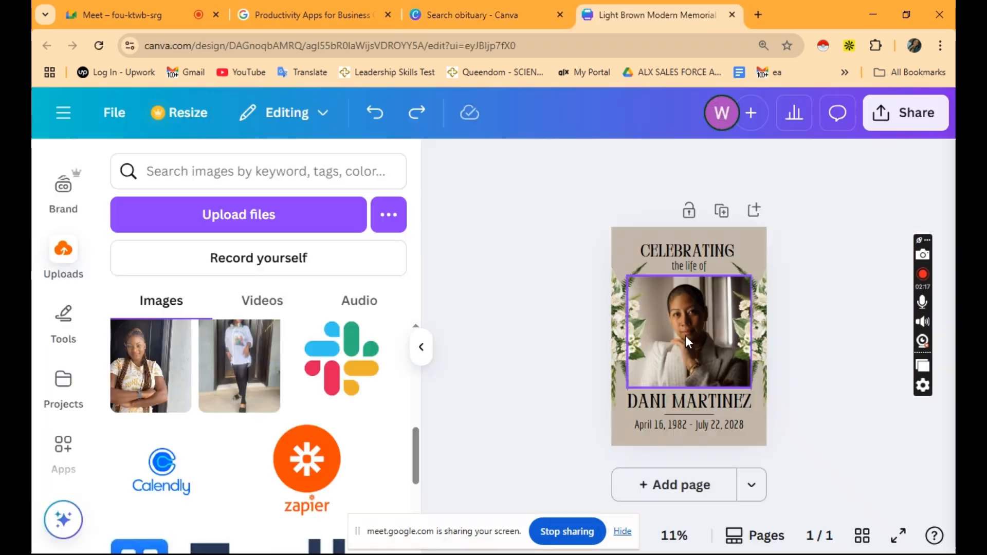
Replace the template's portrait with a photo dragged in from Uploads.
left_click(686, 336)
left_click_drag(149, 365, 692, 338)
left_click_drag(152, 382, 601, 339)
left_click_drag(156, 358, 686, 316)
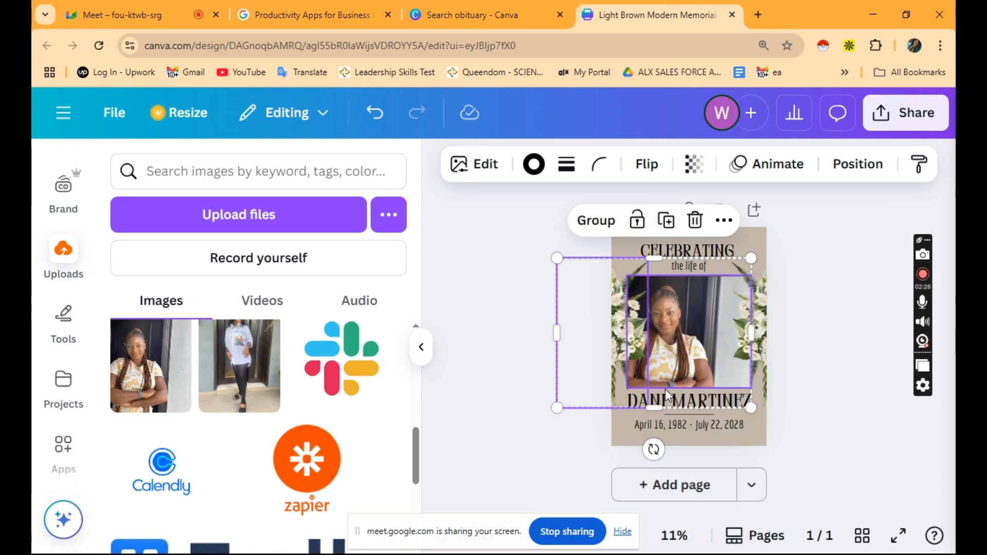
left_click(499, 381)
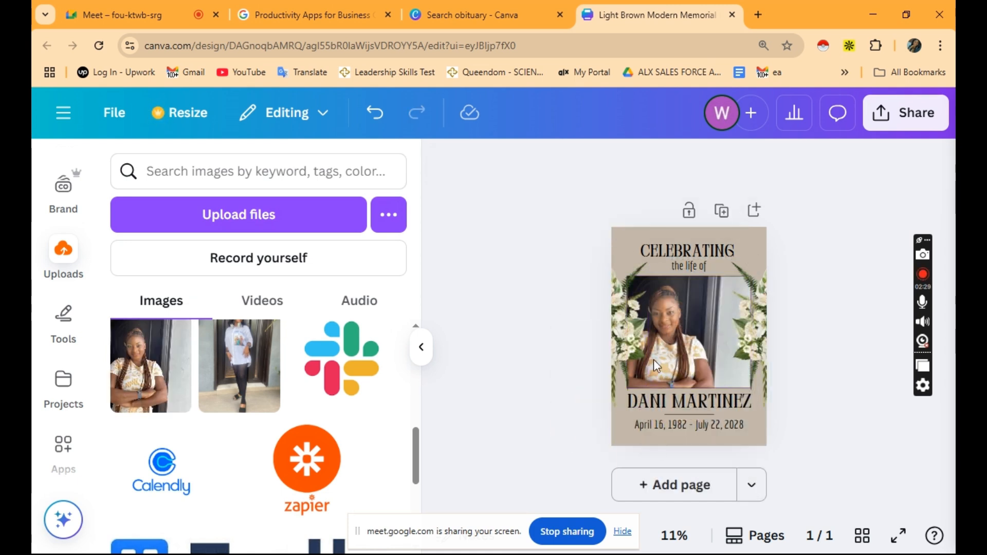
Replace the sample name under the photo with the honoree's full name and refit its text box.
double_click(694, 403)
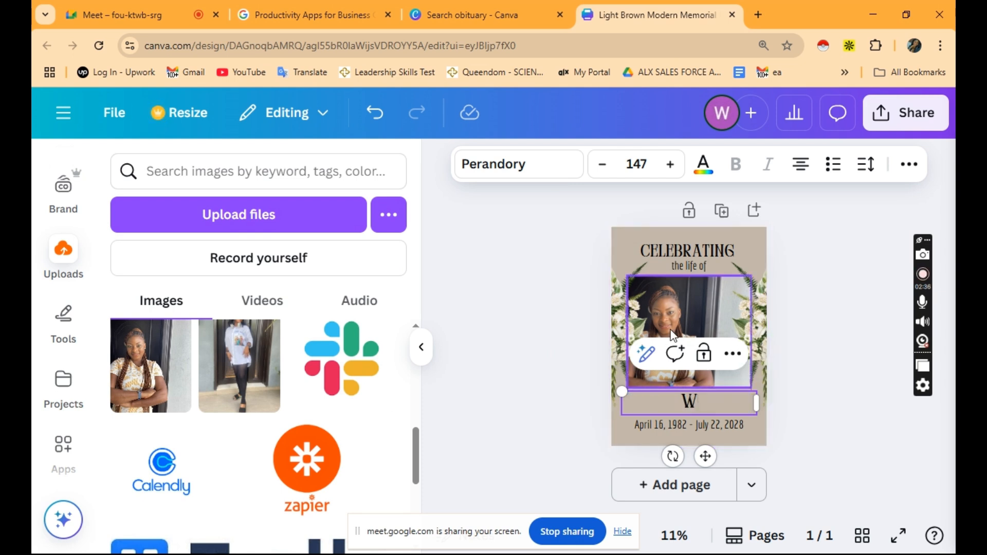
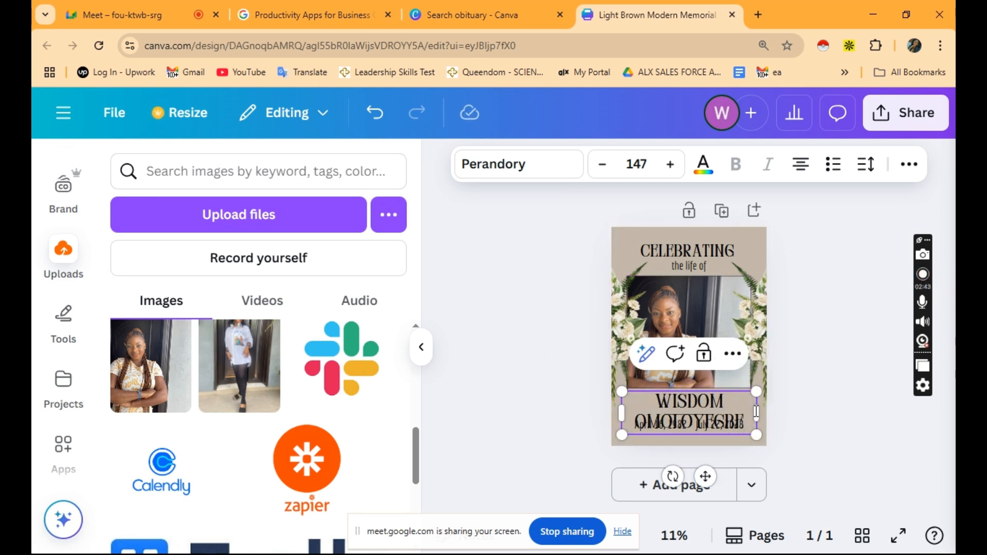
left_click_drag(761, 414, 772, 414)
mouse_move(617, 415)
left_mouse_down()
mouse_move(627, 432)
mouse_move(612, 413)
left_mouse_up()
Reposition the thin divider line above the name, then select the name and date text.
left_click_drag(676, 399, 747, 371)
left_click(589, 438)
left_click(665, 404)
left_click(724, 427)
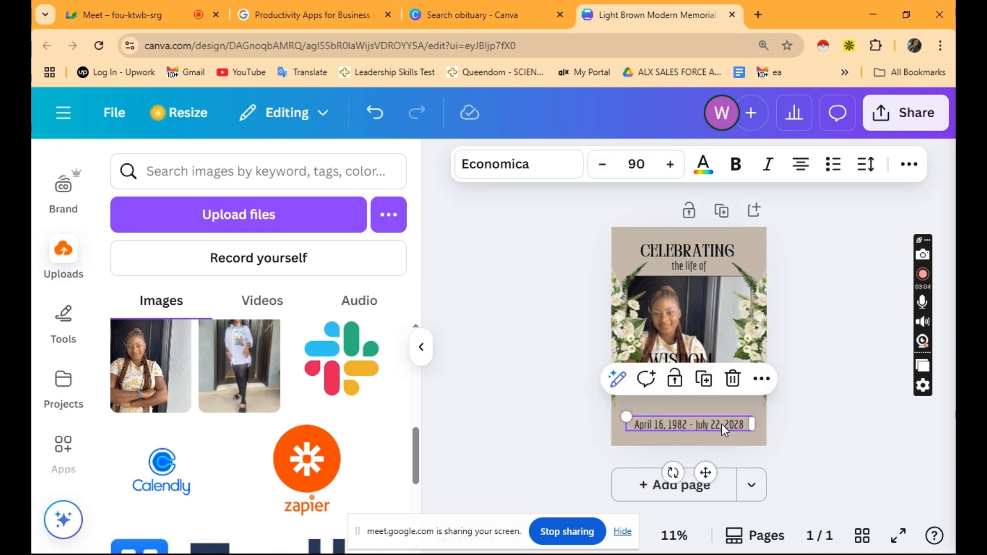
left_click(64, 246)
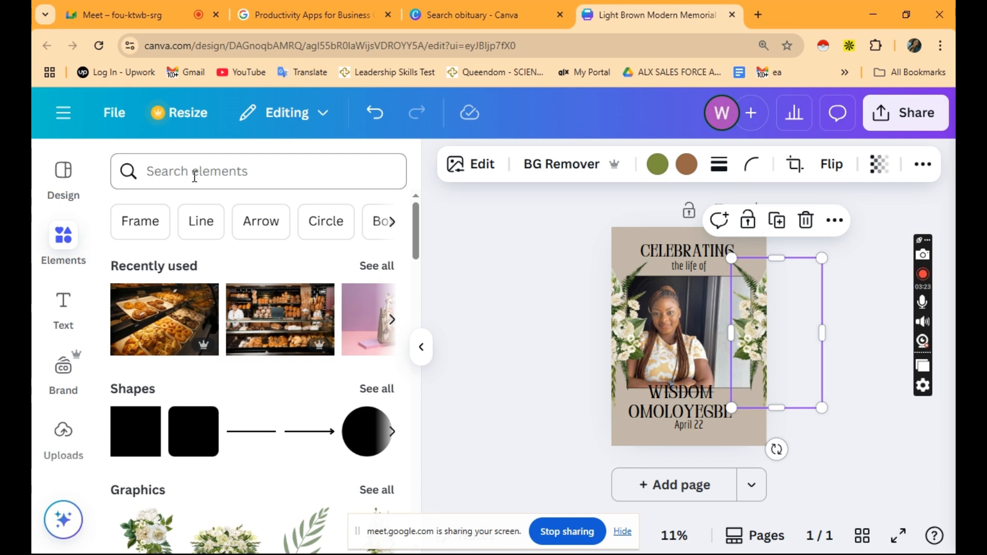
Search elements for 'baloon' and place a candle photo on the right of the poster.
left_click(195, 177)
type("baloon")
key("Return")
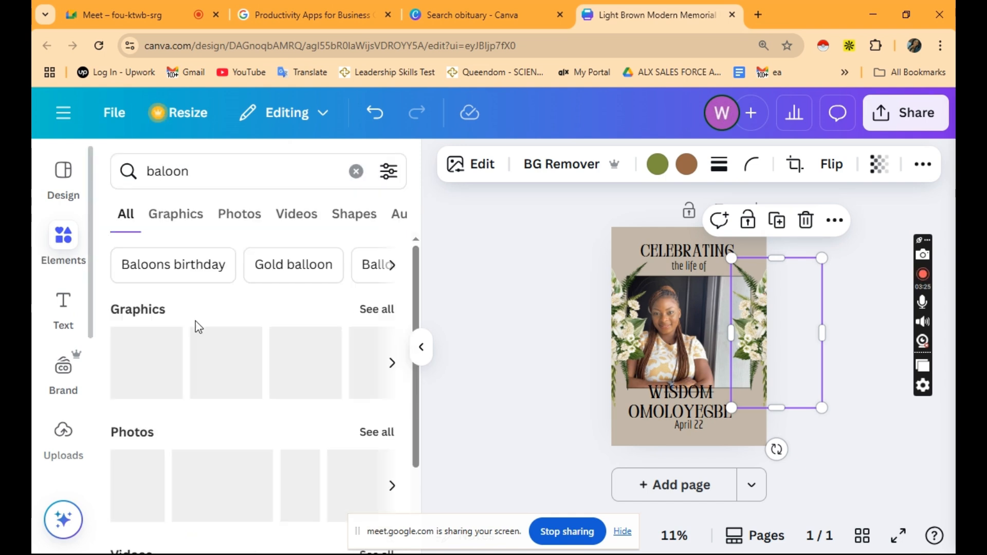
scroll(221, 360, "down", 2)
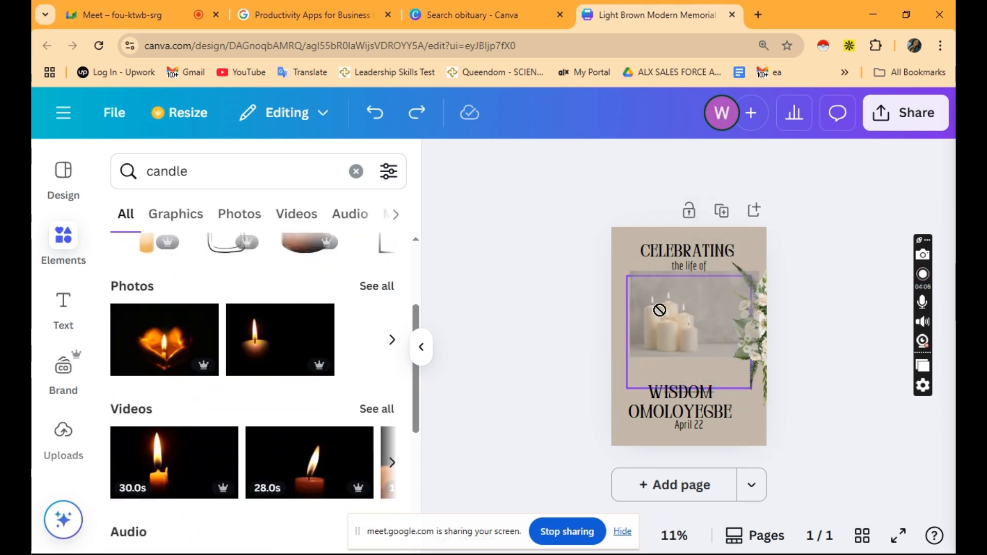
left_click_drag(657, 310, 757, 360)
Add the 30-second candle video to the poster and move the name text slightly lower.
left_click(620, 355)
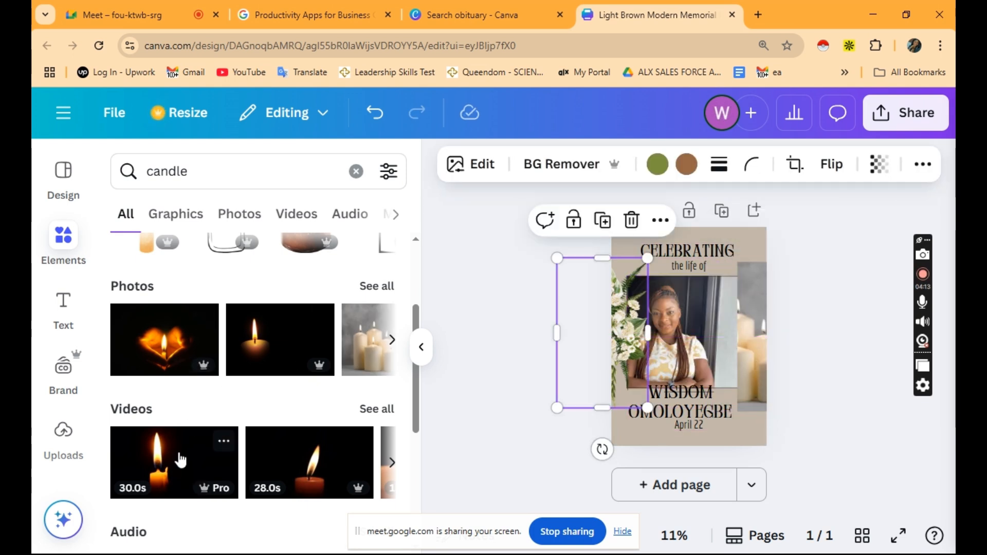
left_click_drag(180, 459, 557, 309)
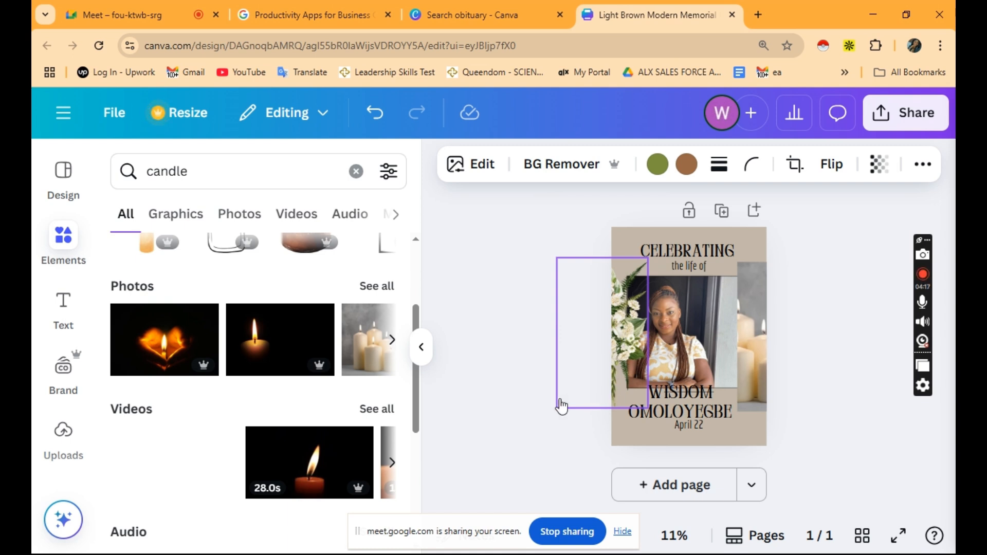
left_click_drag(692, 412, 522, 433)
left_click(522, 433)
left_click_drag(718, 412, 687, 430)
Select the April 22 date, then the CELEBRATING heading on the poster.
left_click(689, 430)
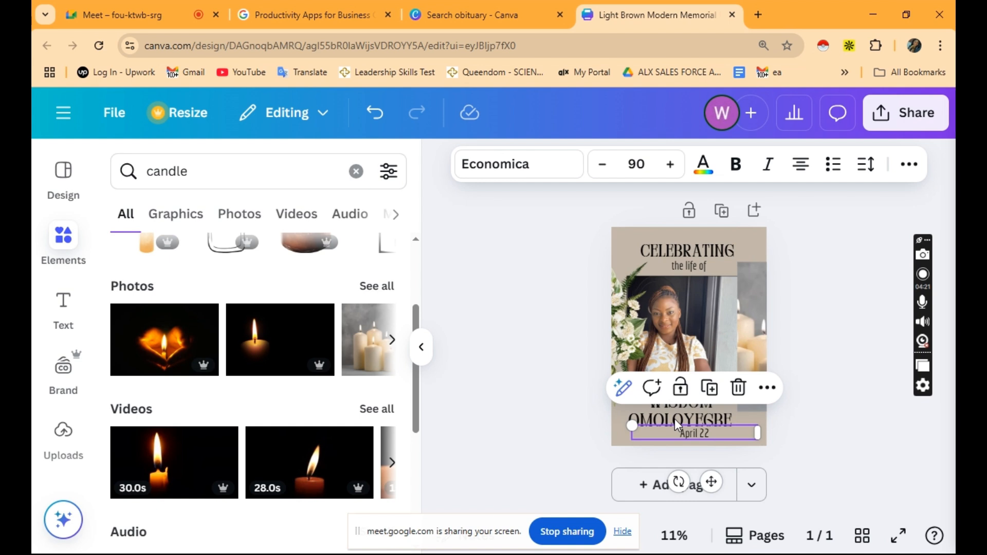
left_click(682, 252)
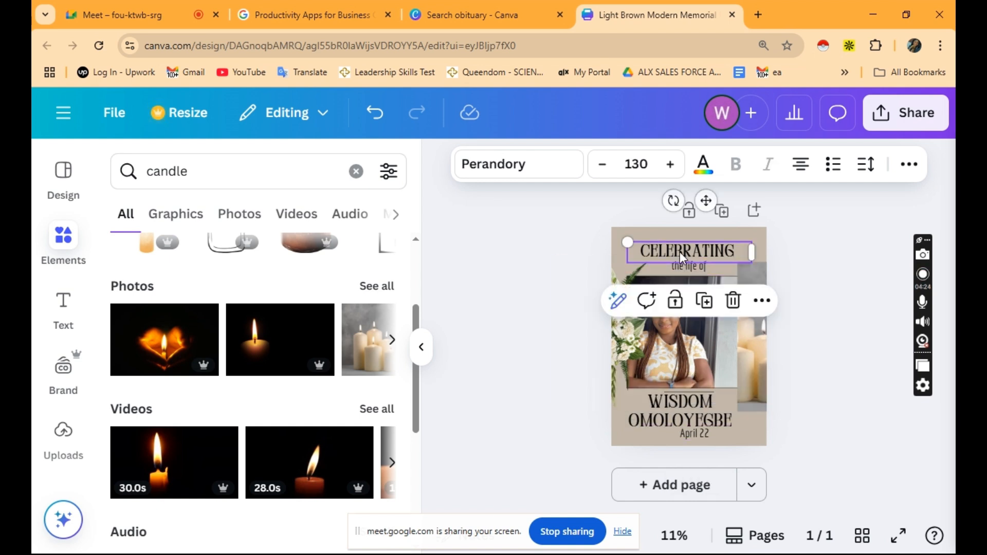
key("ctrl+a")
left_click(471, 351)
left_click(690, 255)
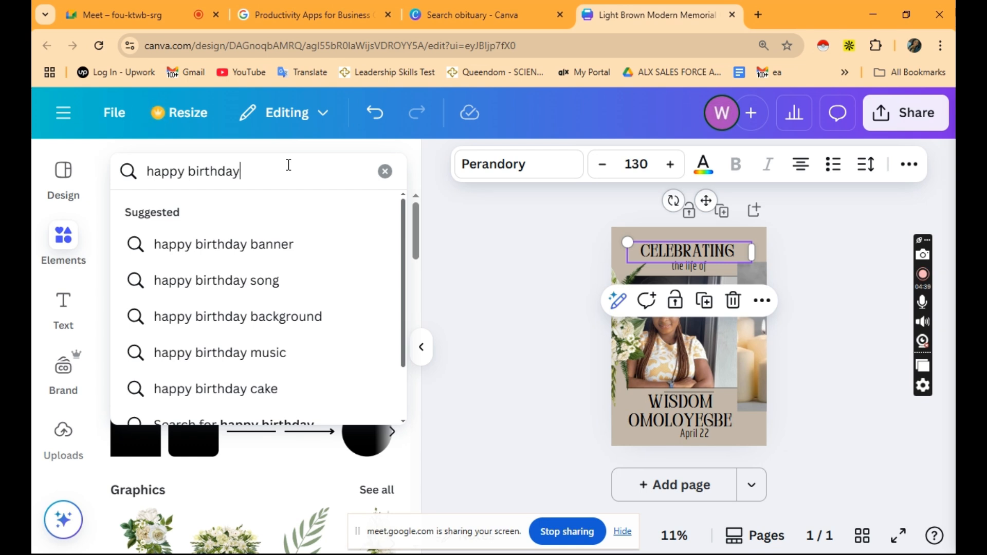
Search elements for 'happy birthday' and place a Happy Birthday graphic at the poster's top.
scroll(273, 299, "down", 3)
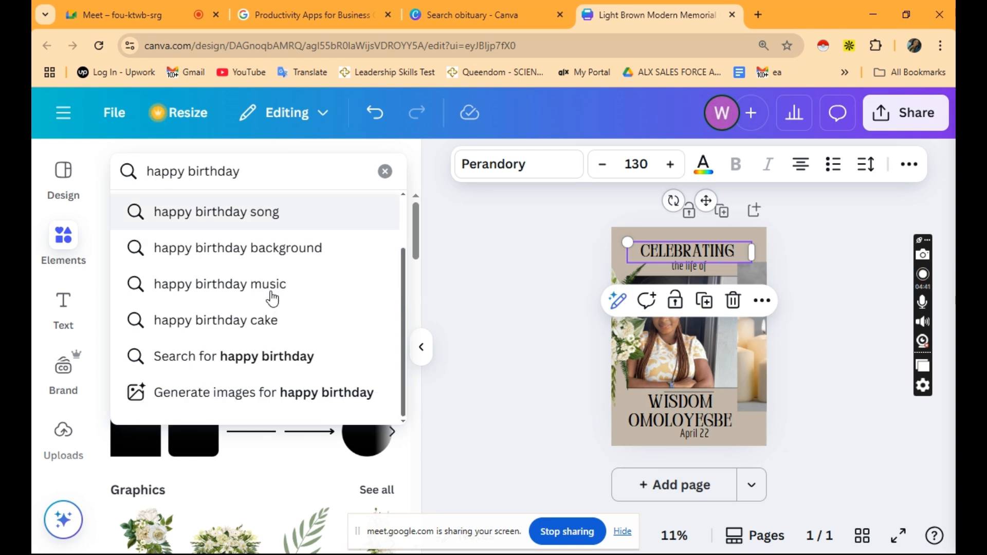
key("Return")
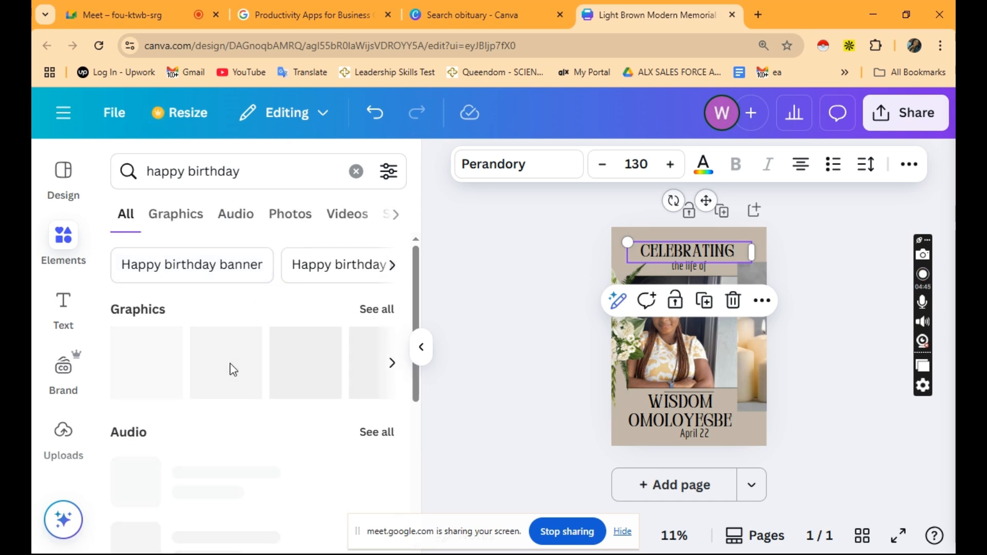
scroll(210, 381, "down", 4)
scroll(210, 381, "down", 2)
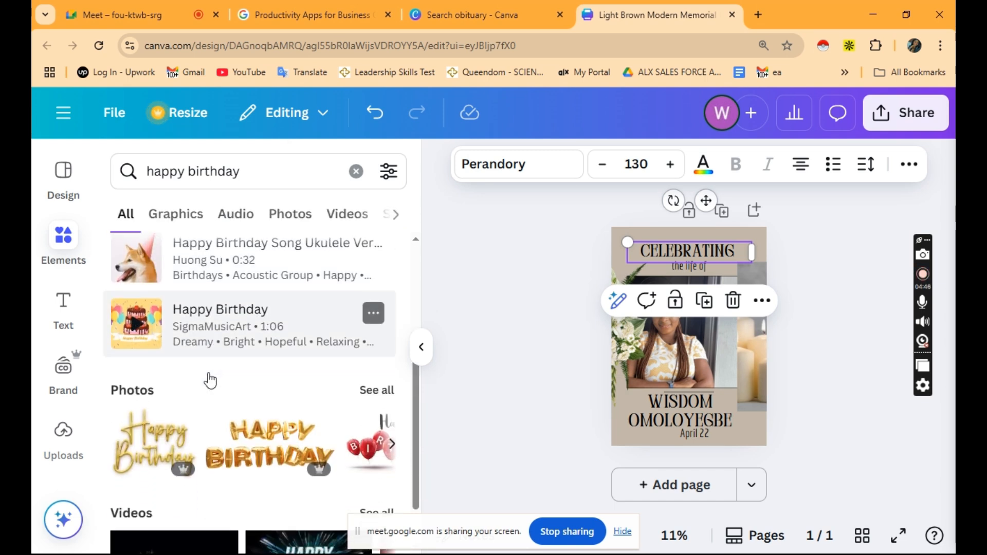
scroll(209, 380, "up", 6)
scroll(210, 380, "down", 6)
scroll(195, 378, "up", 6)
left_click_drag(150, 367, 674, 233)
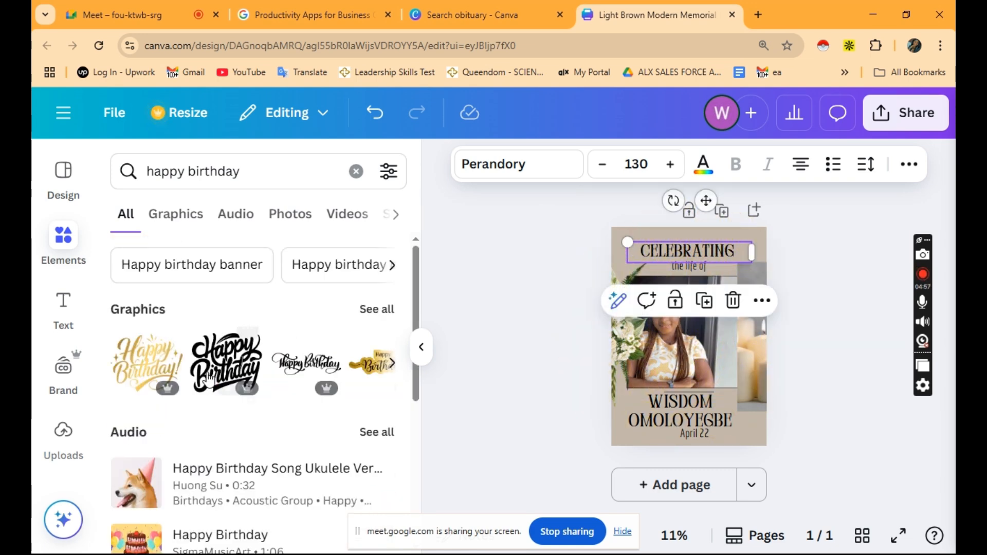